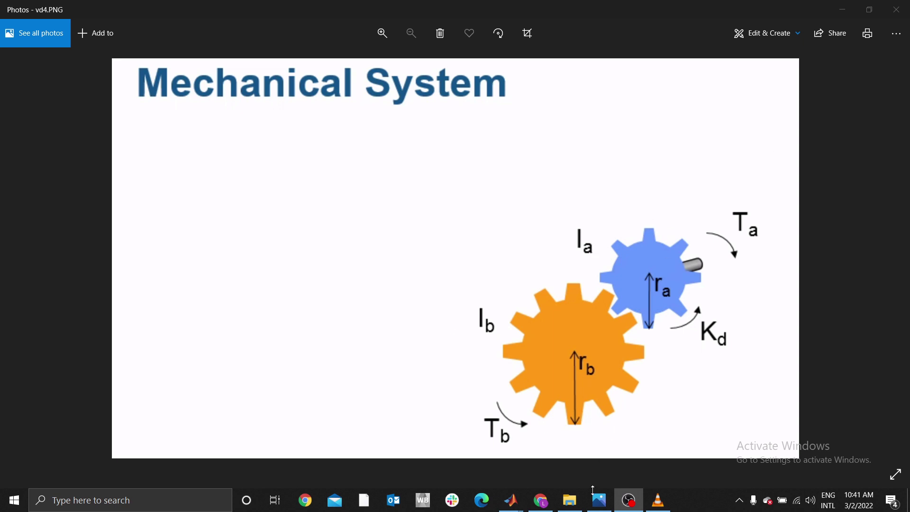
Switch from the gear system picture to the untitled Simulink model and open the Library Browser
left_click(601, 499)
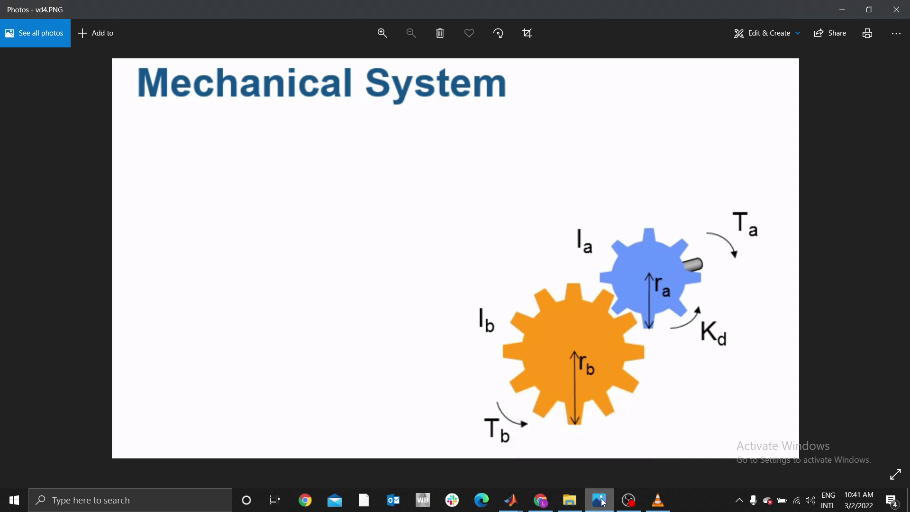
mouse_move(511, 500)
left_click(569, 476)
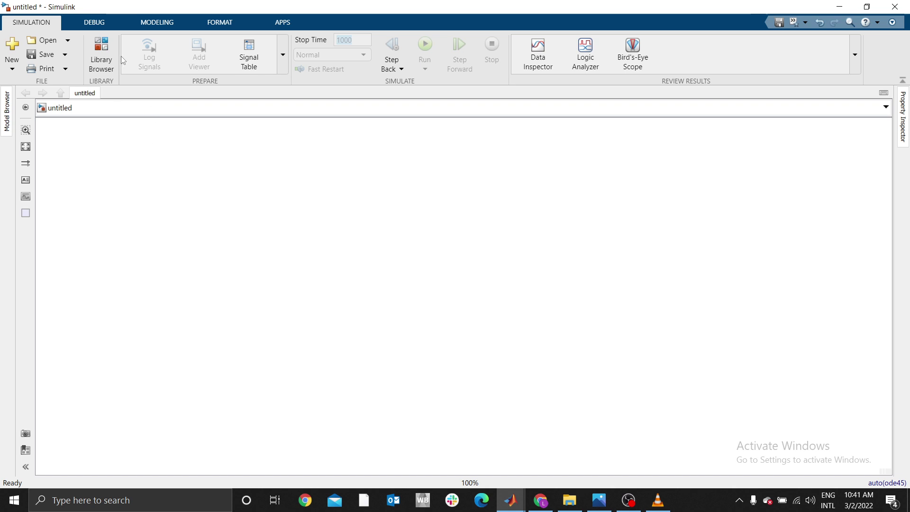
left_click(104, 57)
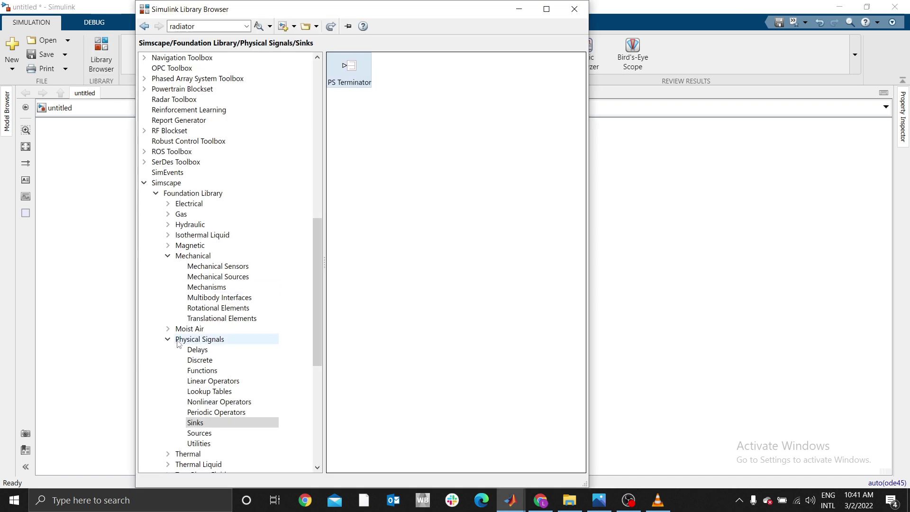
Look through the Simscape Foundation Library's Mechanical blocks: rotational elements, sources, mechanisms and sensors
left_click(155, 193)
left_click(156, 204)
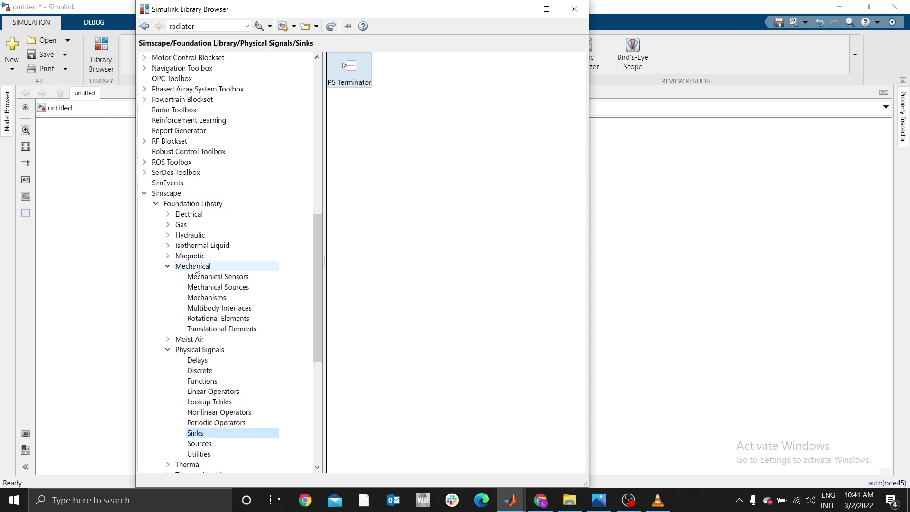
left_click(226, 320)
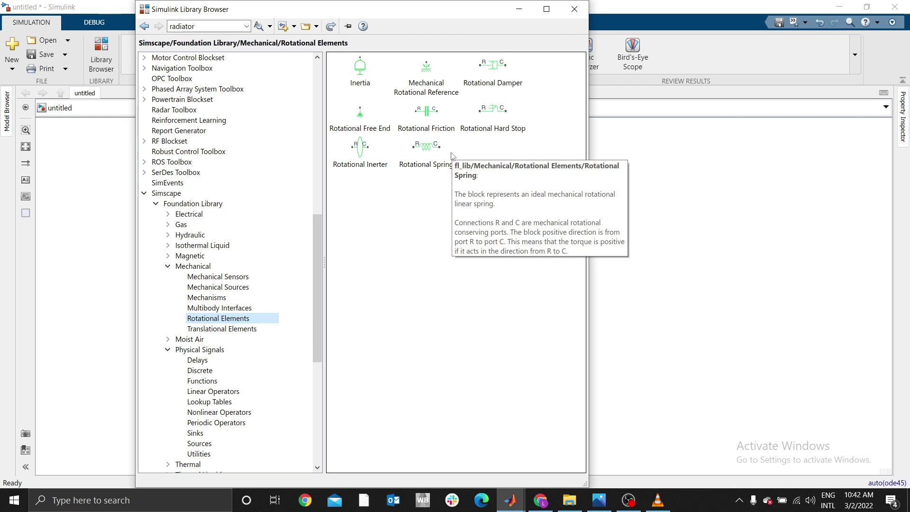
left_click(227, 287)
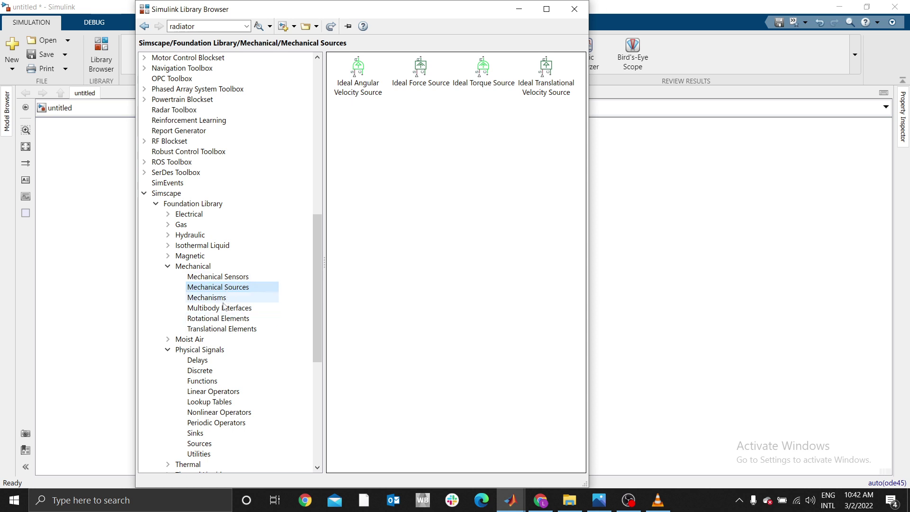
left_click(208, 297)
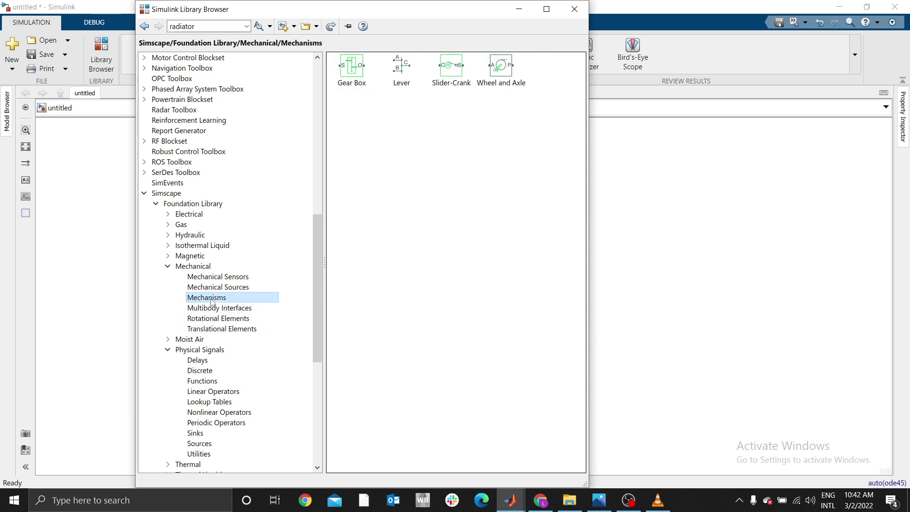
left_click(169, 266)
left_click(168, 266)
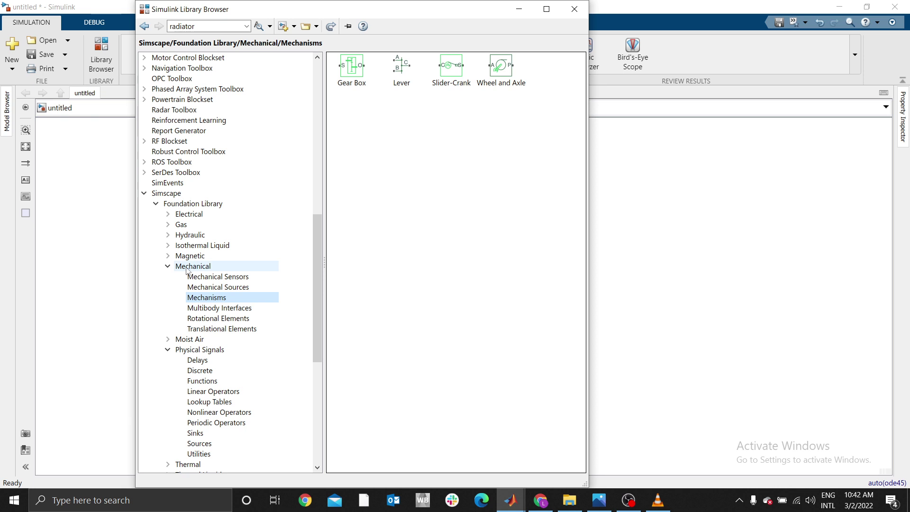
left_click(231, 278)
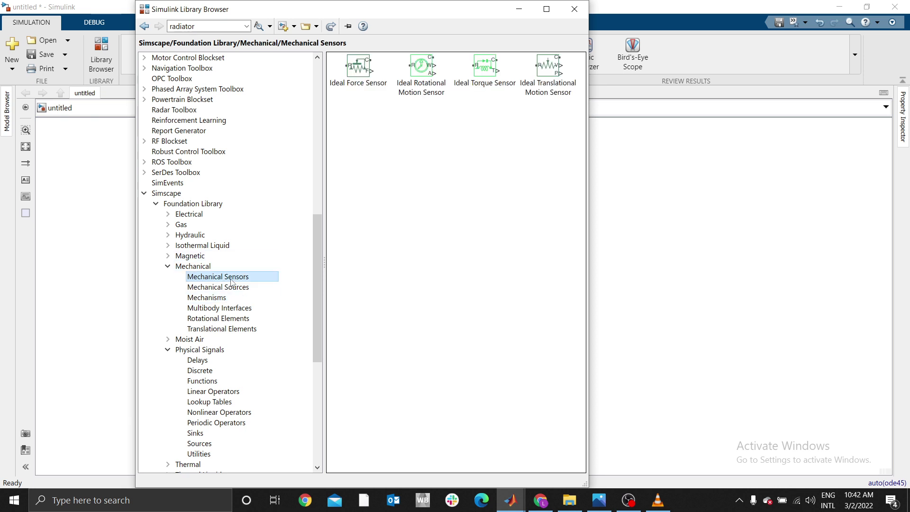
Add an Ideal Torque Source from Simscape's Mechanical Sources to the empty model and fit it in view
left_click(227, 287)
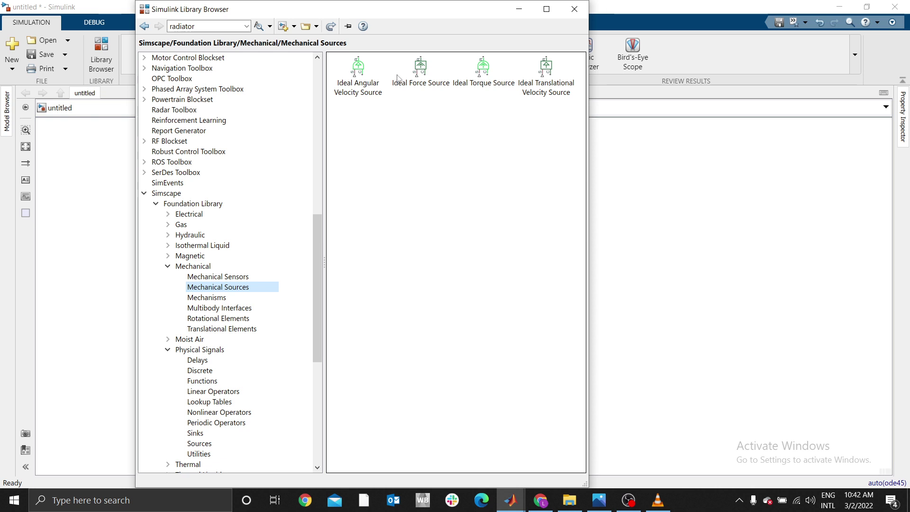
left_click(480, 74)
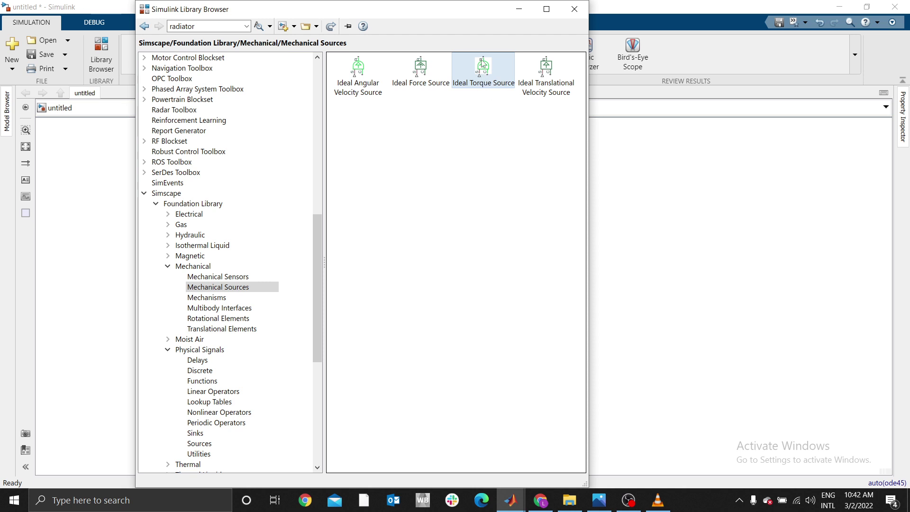
left_click_drag(484, 69, 652, 223)
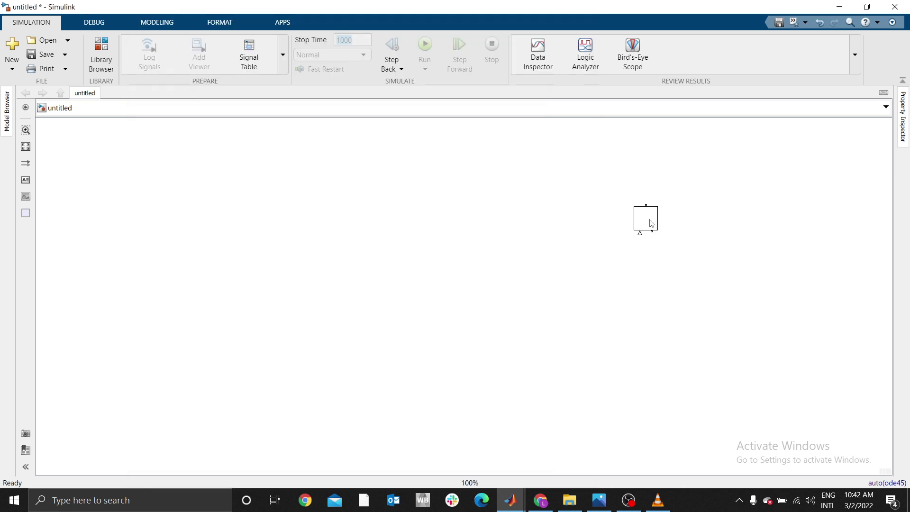
left_click(704, 203)
key("space")
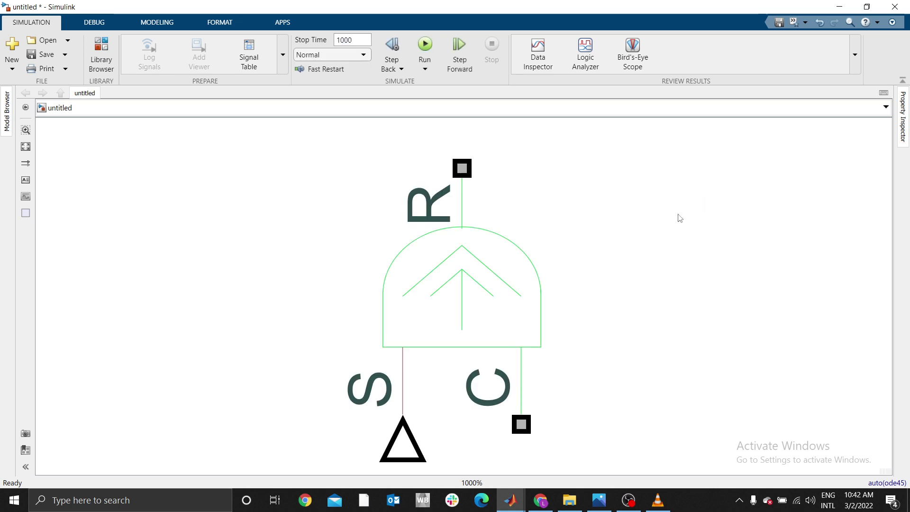
Rotate the torque source block 90° clockwise so its S and C ports face left and R faces right
left_click(479, 280)
key("ctrl+r")
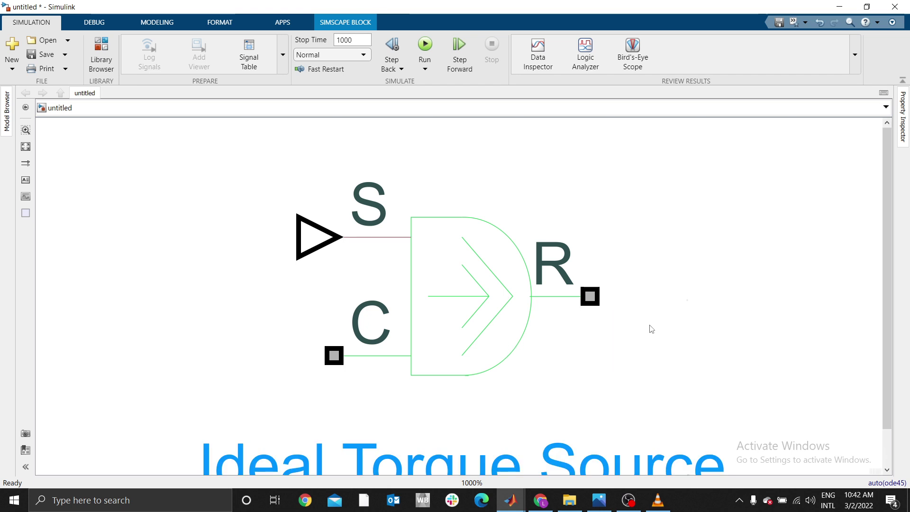
left_click(650, 327)
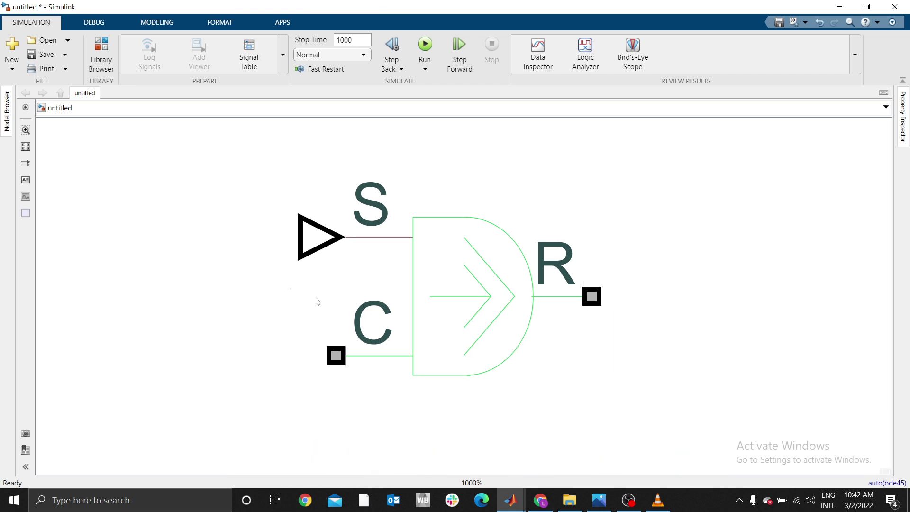
Rename the torque source block as "Variable Ideal Torque Source", split over two lines after "Ideal"
scroll(560, 308, "down", 5)
scroll(560, 343, "up", 1)
left_click(560, 343)
double_click(538, 377)
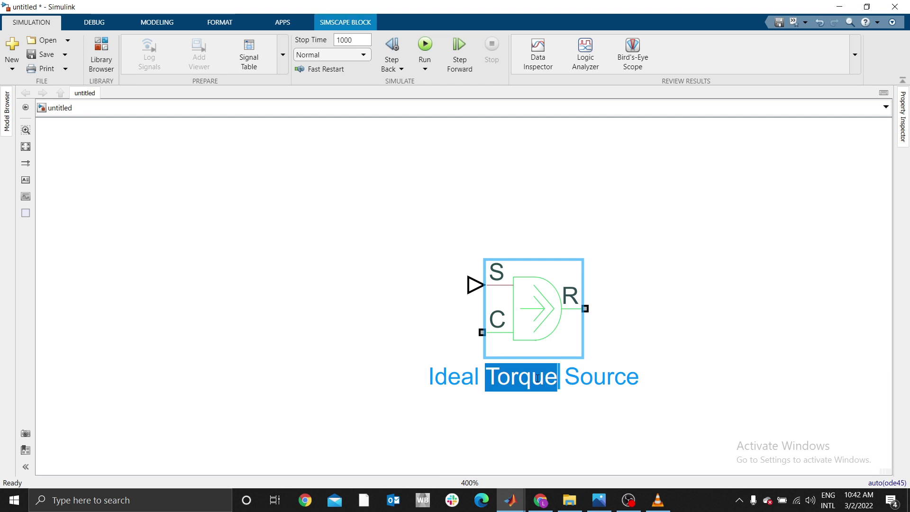
left_click(538, 377)
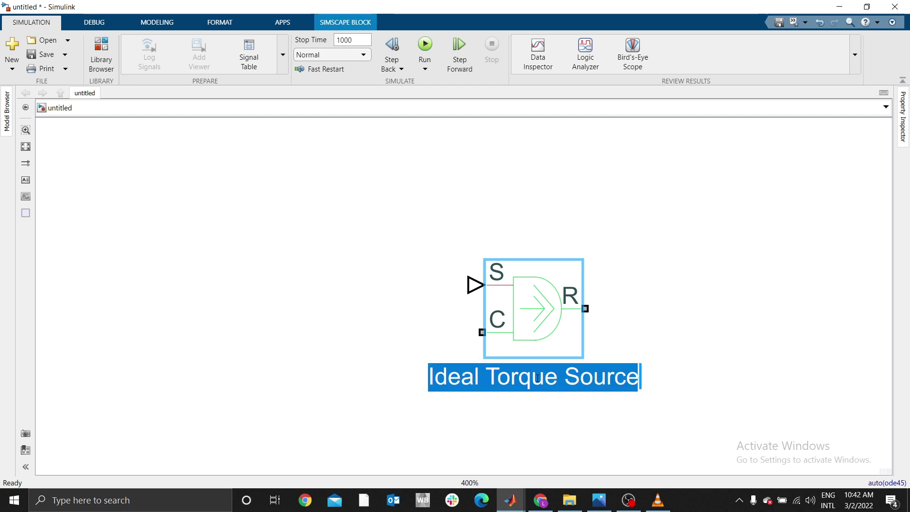
key("BackSpace")
type("Ideal")
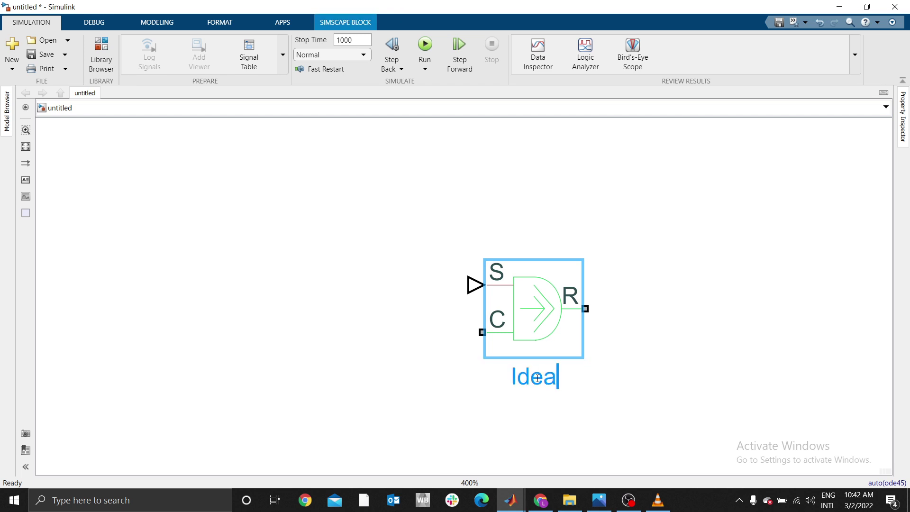
key("BackSpace")
key("BackSpace")
key("BackSpace")
key("BackSpace")
key("BackSpace")
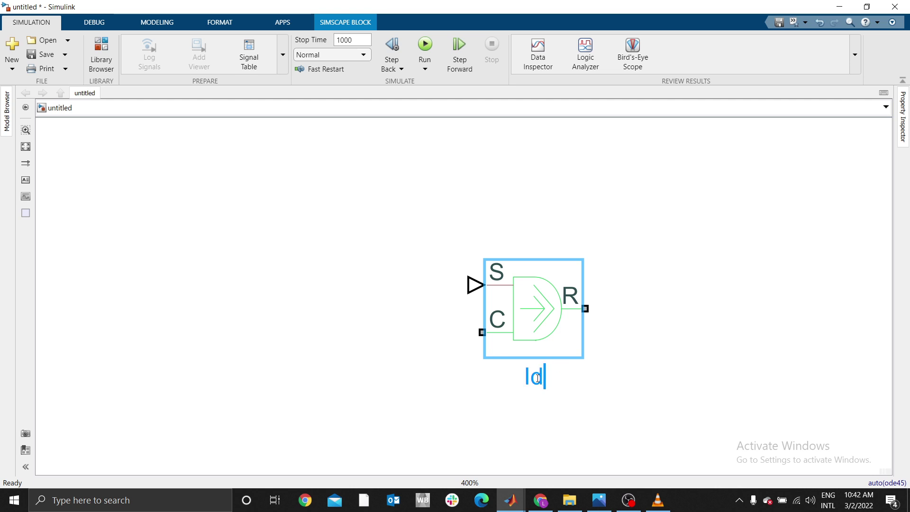
type("Variable ")
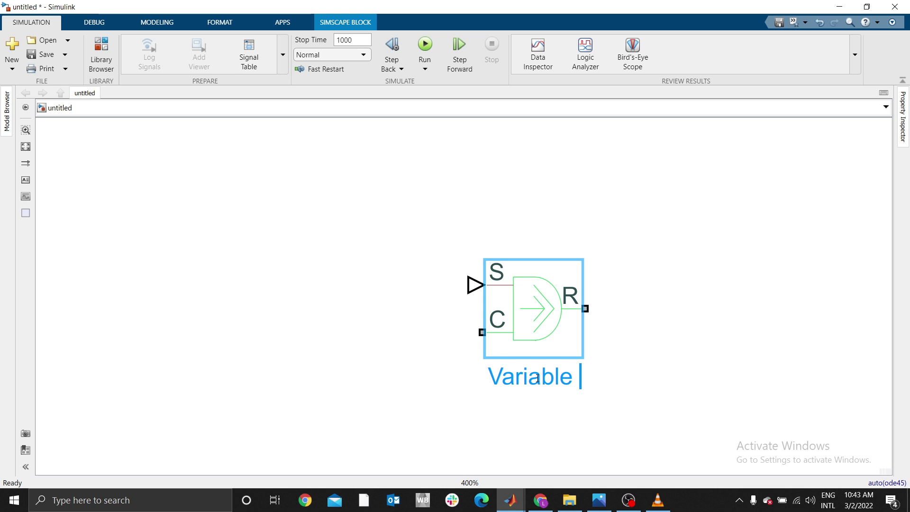
type("Idels")
key("BackSpace")
key("BackSpace")
type("al")
key("Return")
type("Torque Source")
key("Escape")
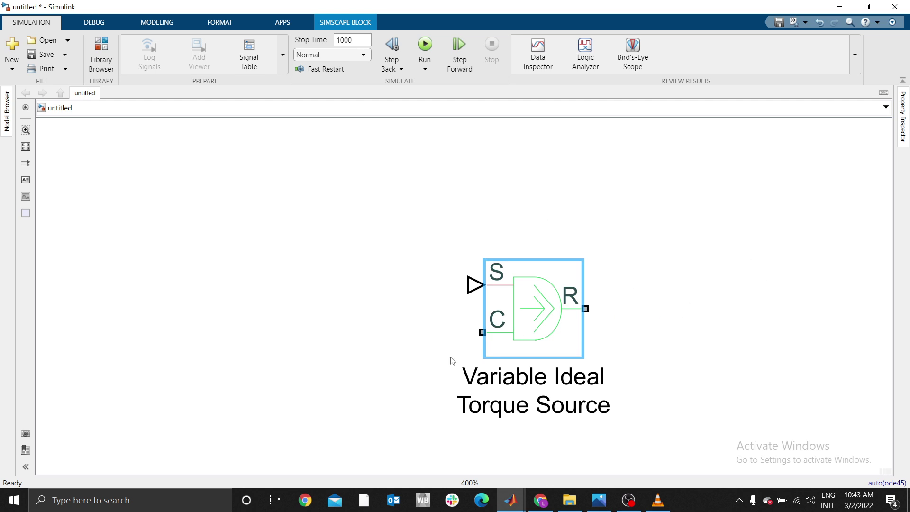
Draw open-ended connection lines outward from the torque source's S and R ports
left_click_drag(475, 284, 389, 285)
left_click(498, 268)
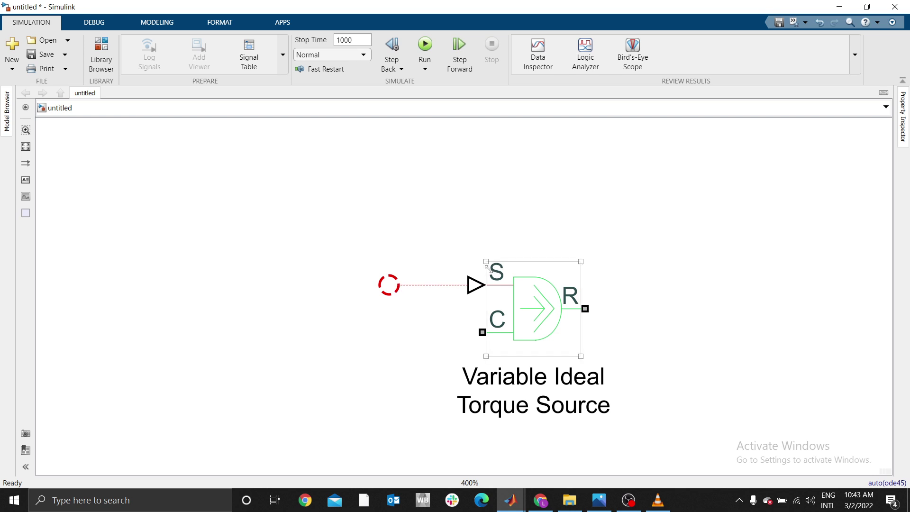
left_click(510, 244)
left_click(522, 284)
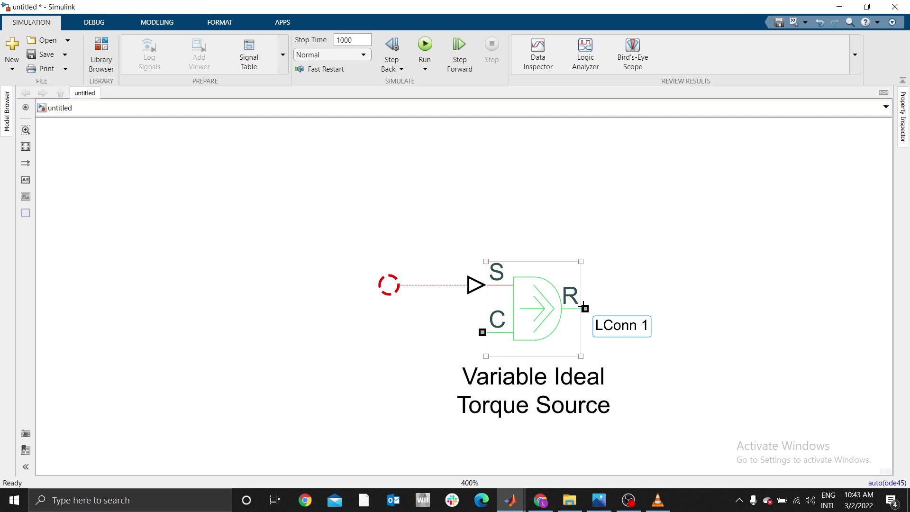
left_click_drag(586, 310, 642, 309)
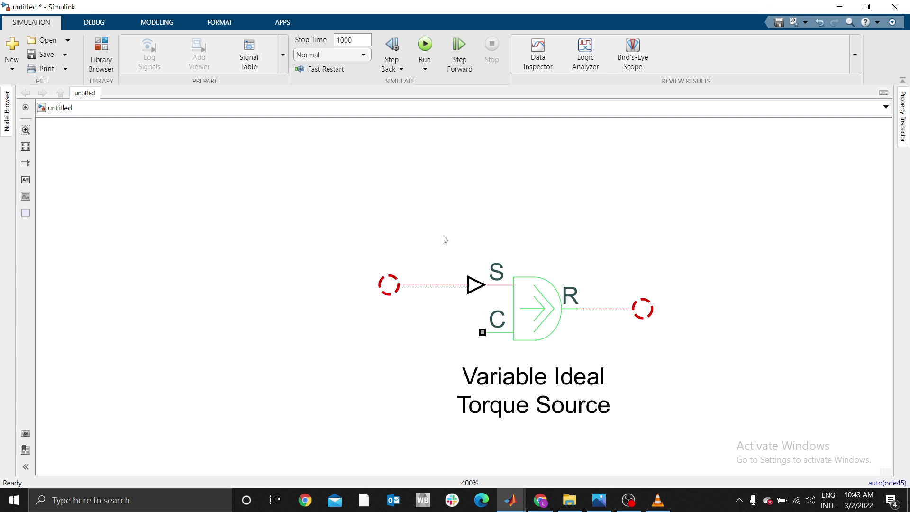
Add a Constant block from Simulink's Sources left of the torque source and shorten the open S-port line
left_click(103, 50)
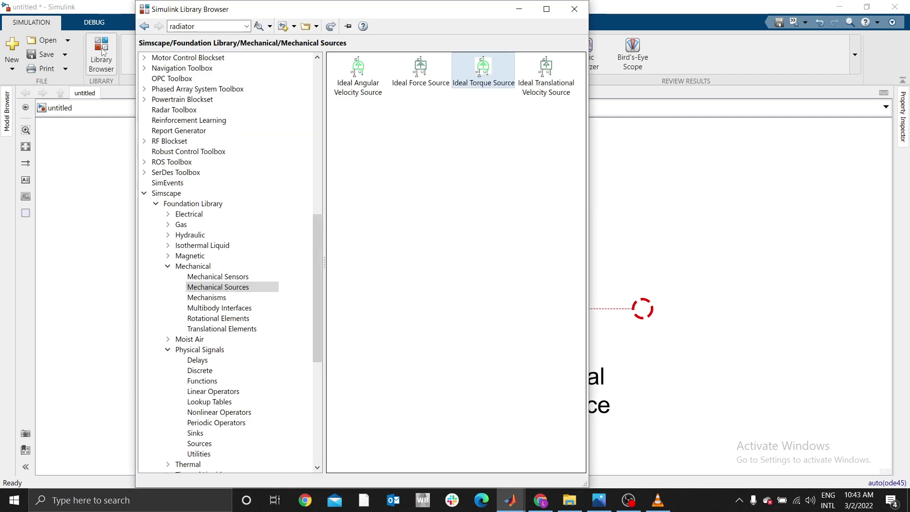
left_click_drag(317, 238, 315, 78)
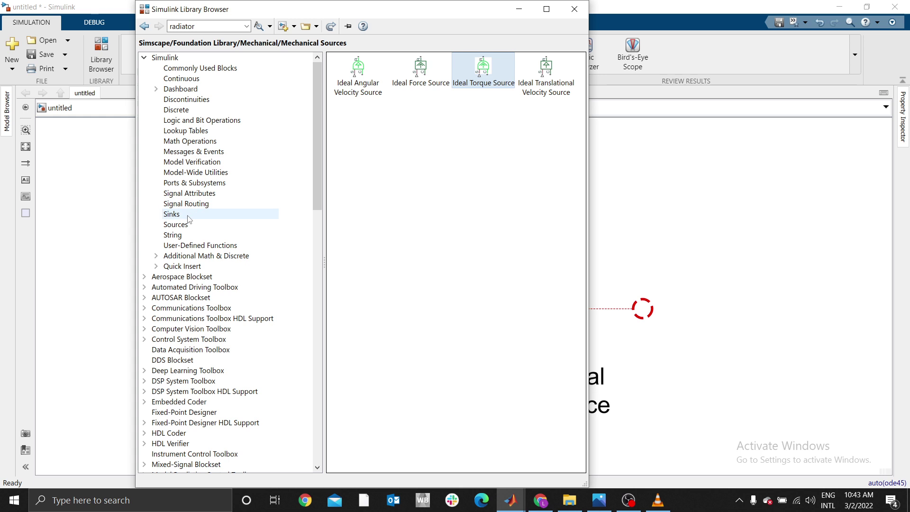
left_click(176, 225)
left_click_drag(370, 114, 666, 205)
left_click_drag(696, 243, 319, 291)
left_click_drag(389, 285, 422, 285)
left_click(545, 329)
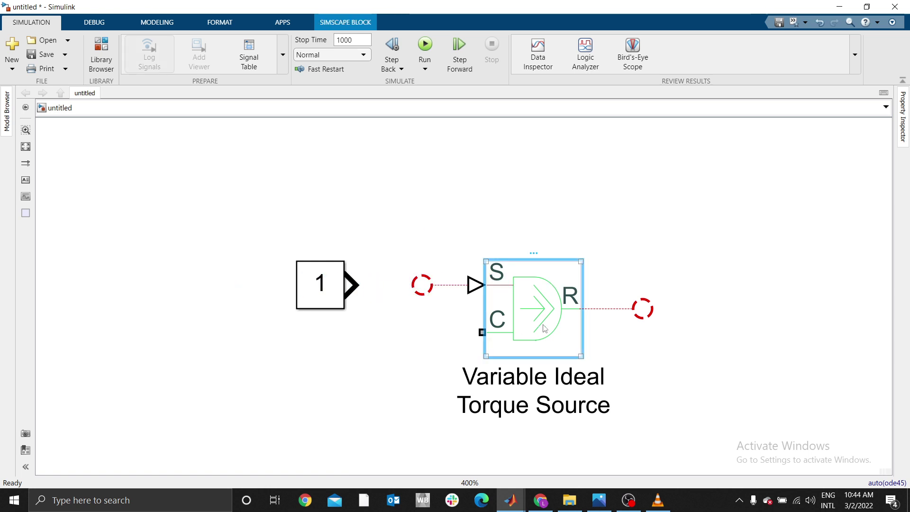
left_click(668, 381)
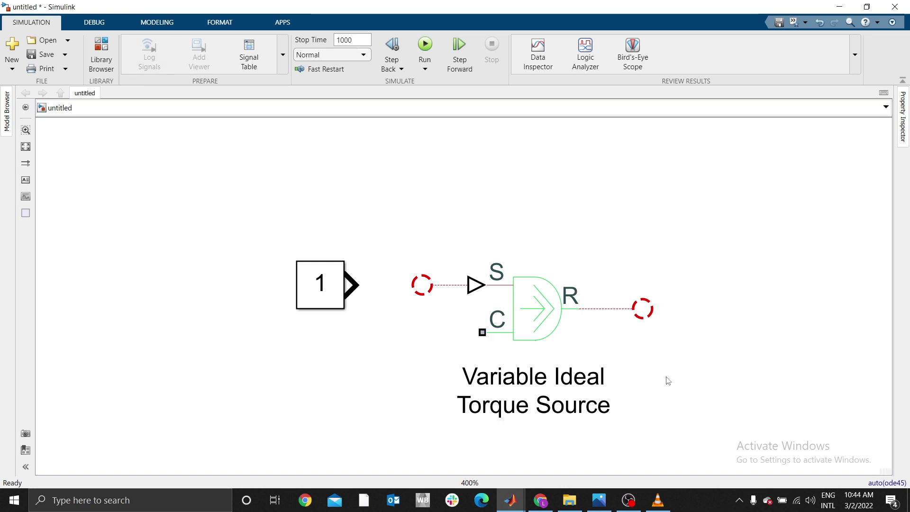
left_click(299, 294)
left_click(549, 307)
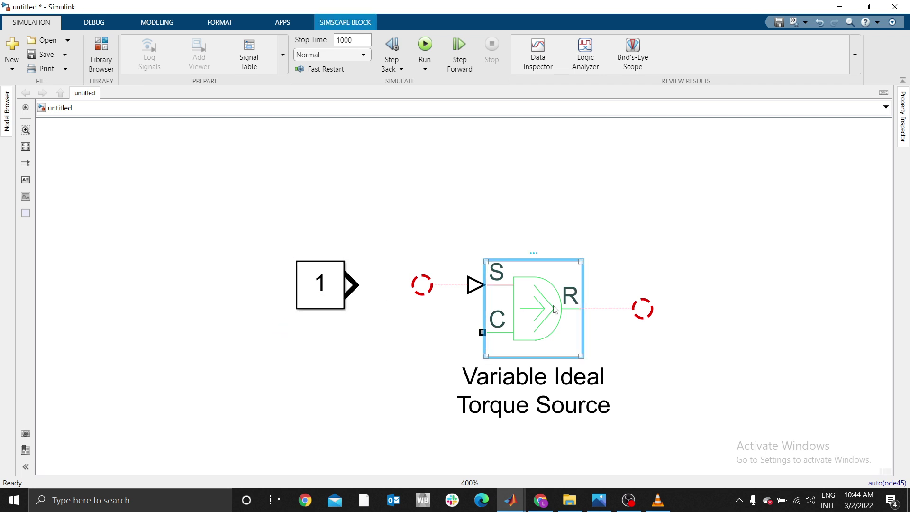
left_click(455, 232)
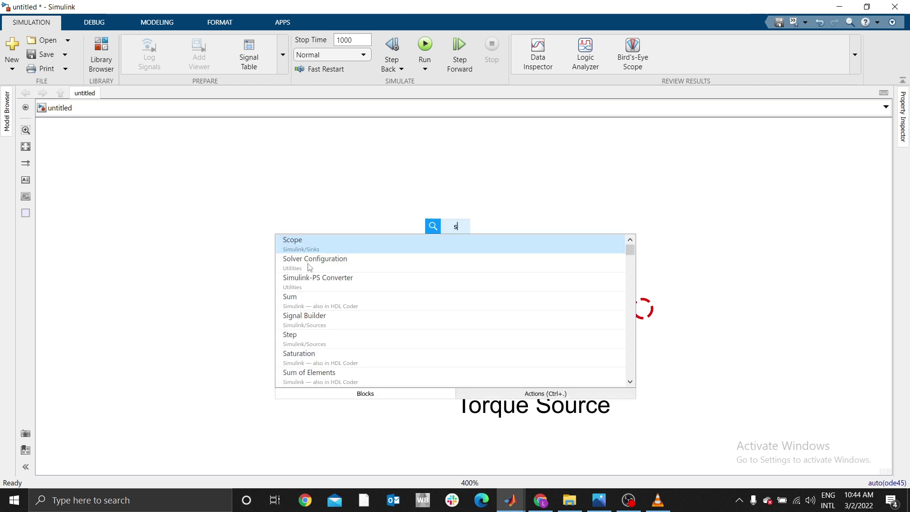
left_click(534, 166)
left_click(540, 297)
Insert a Simulink-PS Converter and wire it in line between the Constant block and the torque source's S port
left_click(387, 226)
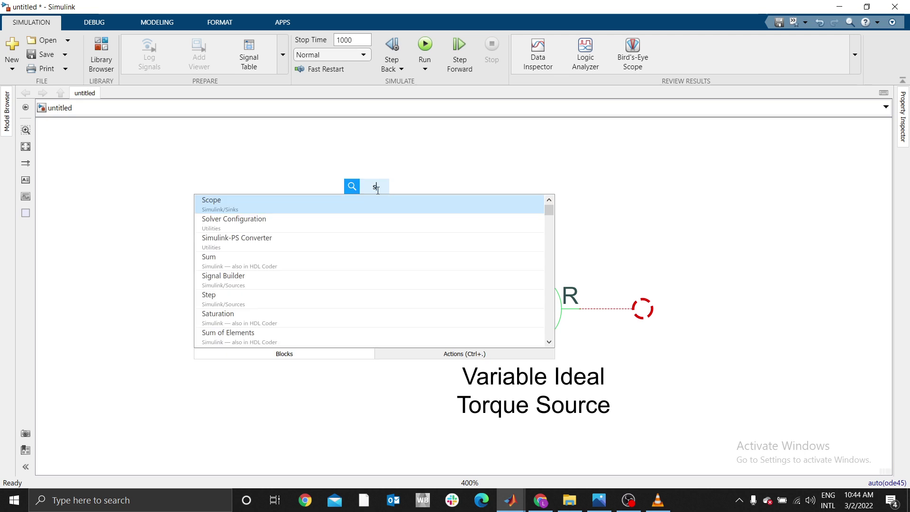
left_click(249, 251)
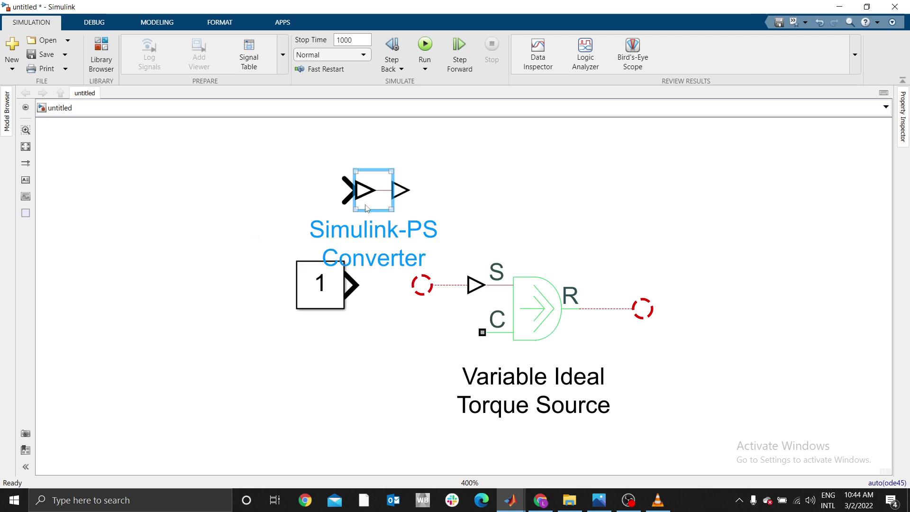
left_click(257, 284)
left_click_drag(258, 285, 222, 285)
left_click_drag(348, 190, 257, 288)
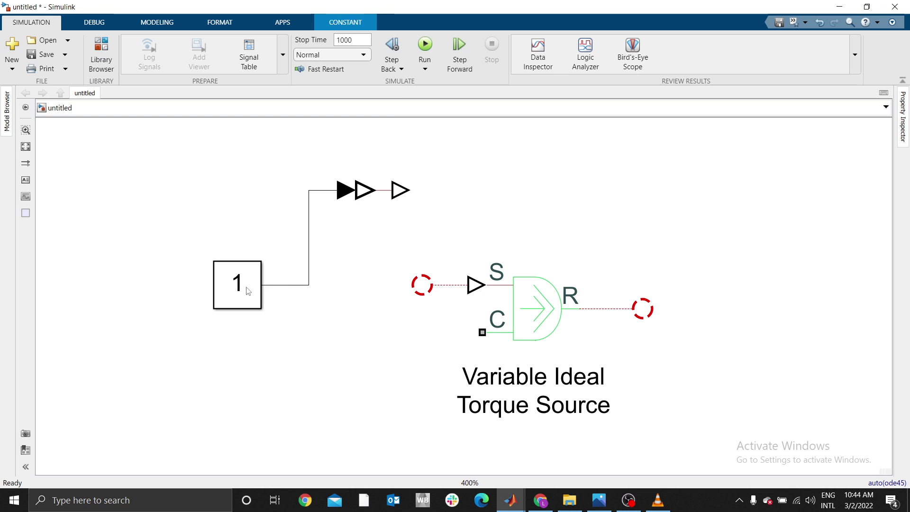
left_click_drag(403, 190, 427, 284)
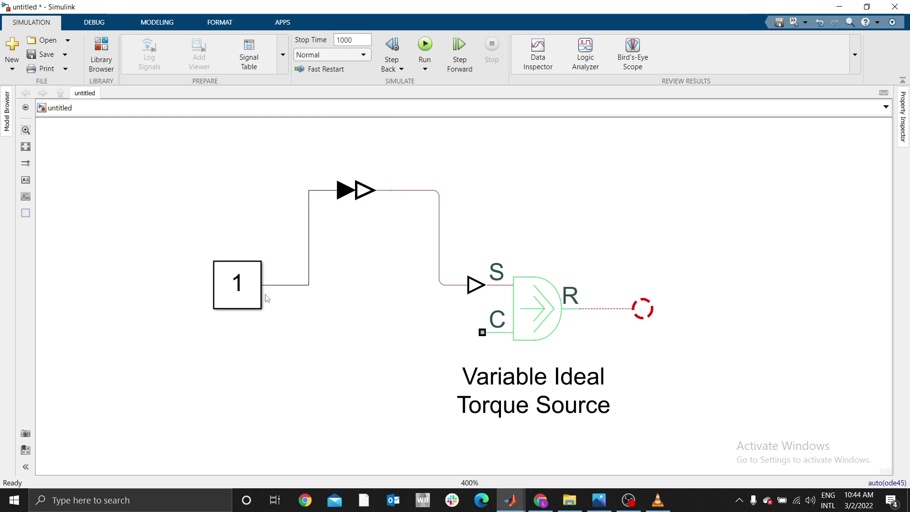
left_click_drag(369, 191, 392, 286)
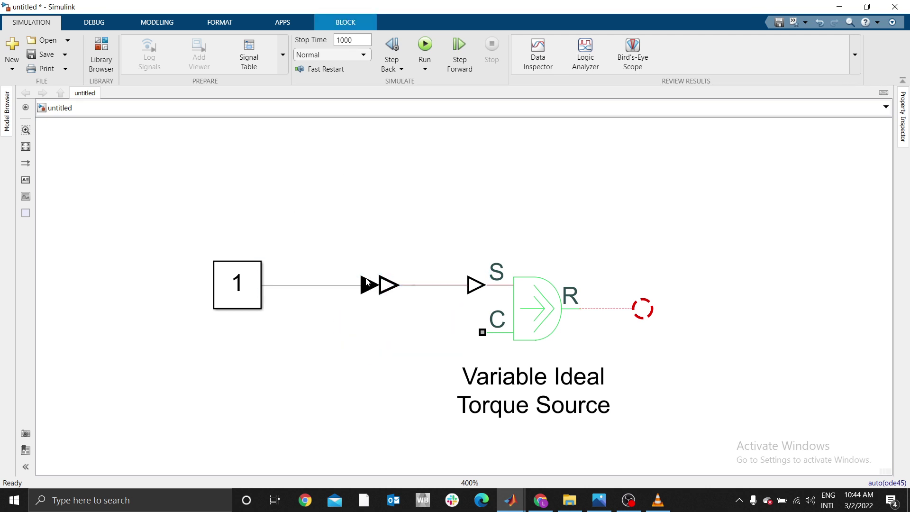
Review the Constant block's value parameter and the Simulink-PS Converter's input signal unit and input handling options
left_click(539, 307)
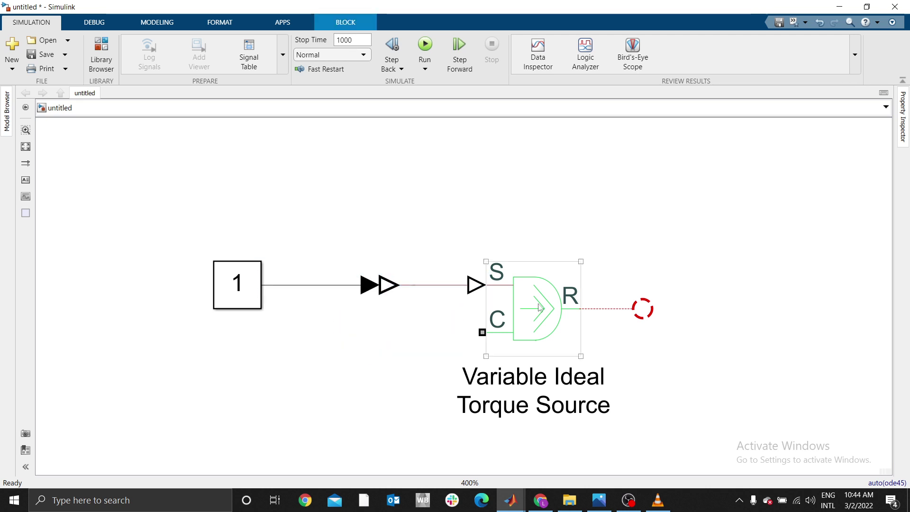
left_click(567, 298)
double_click(252, 292)
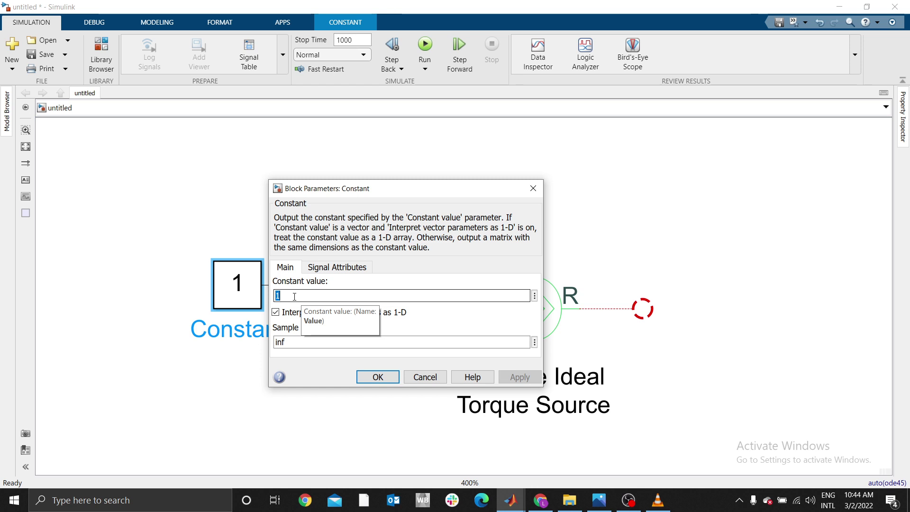
key("Return")
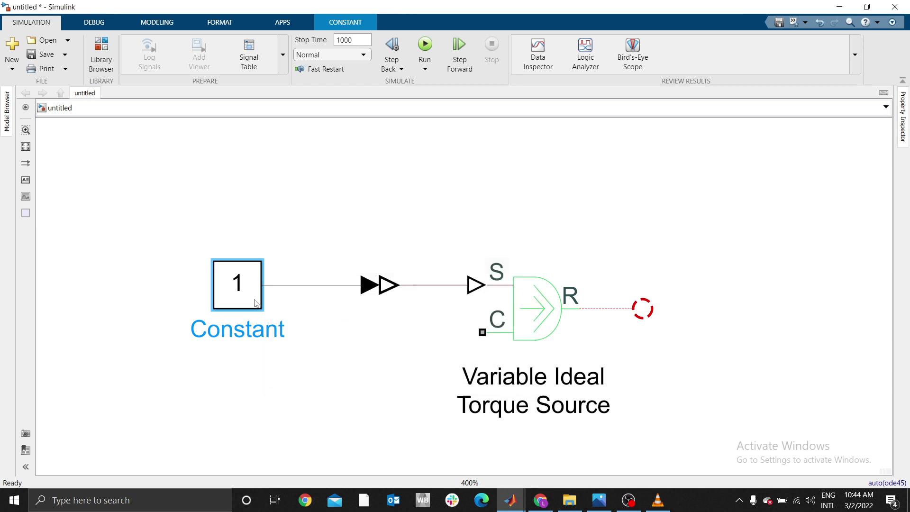
left_click(574, 306)
double_click(391, 287)
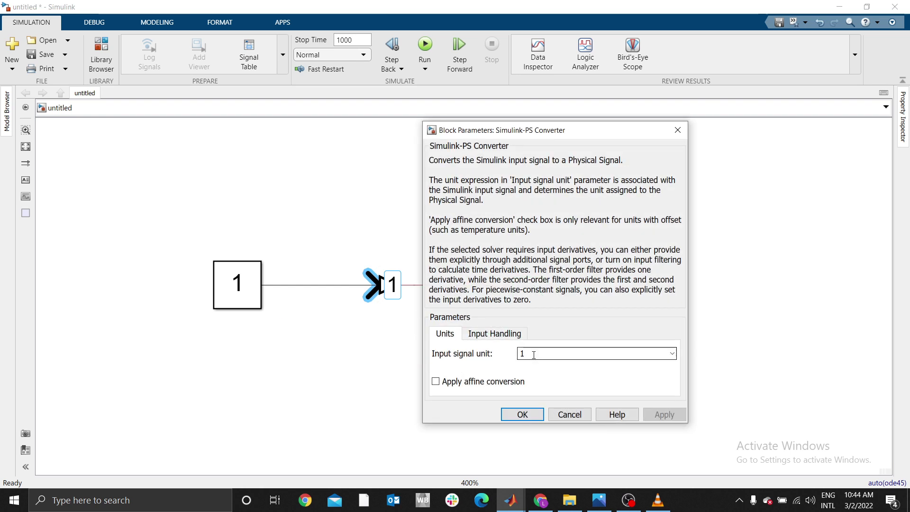
left_click(671, 354)
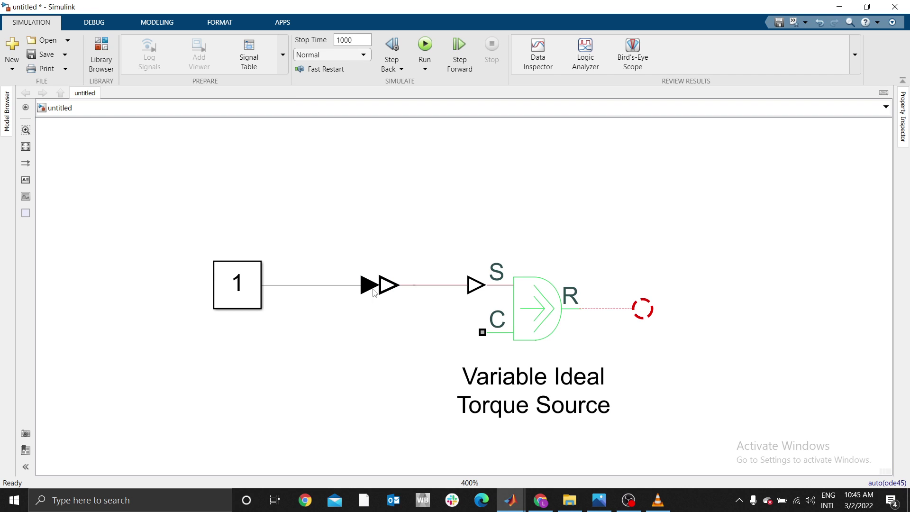
double_click(391, 285)
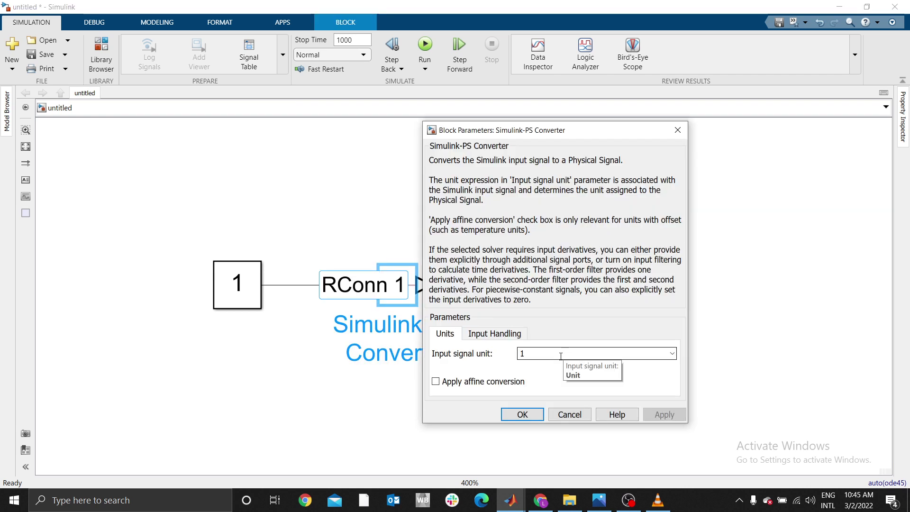
left_click(498, 337)
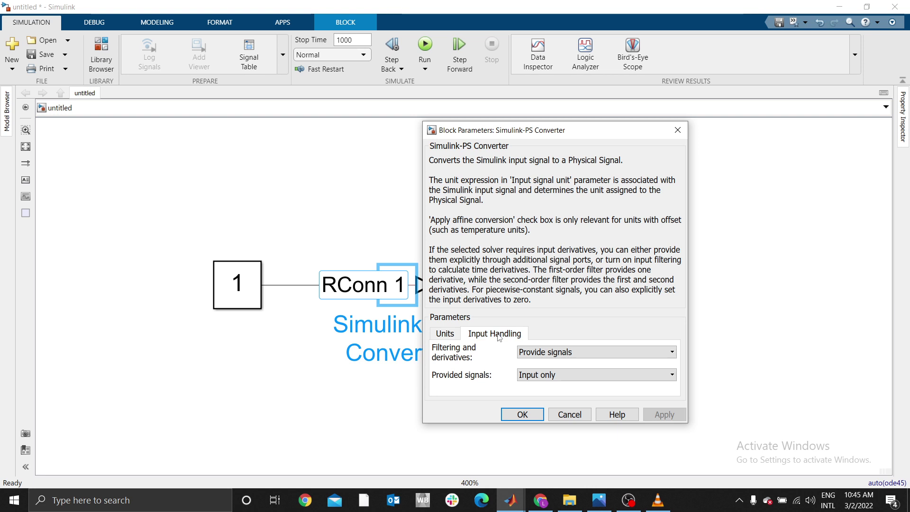
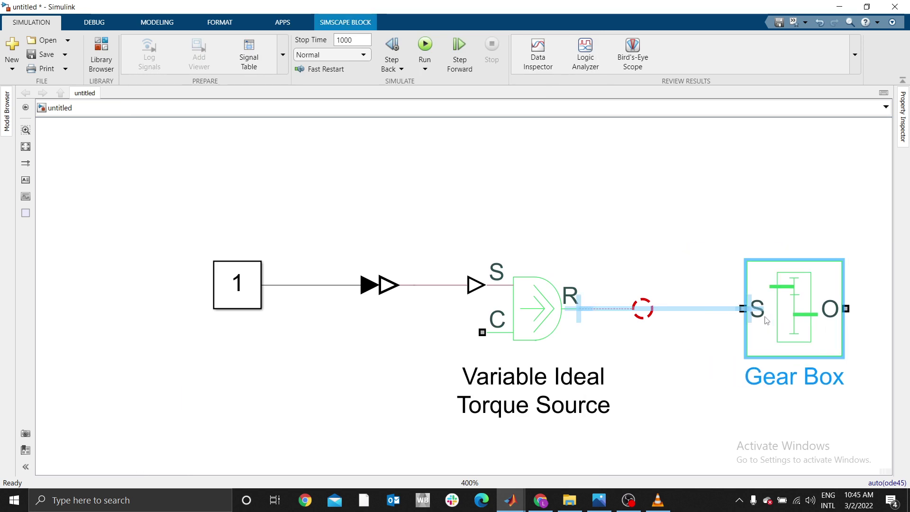
Connect the torque source's R port to the Gear Box's S port and draw an open-ended line outward from its O port
left_click_drag(683, 352, 490, 338)
left_click(629, 311)
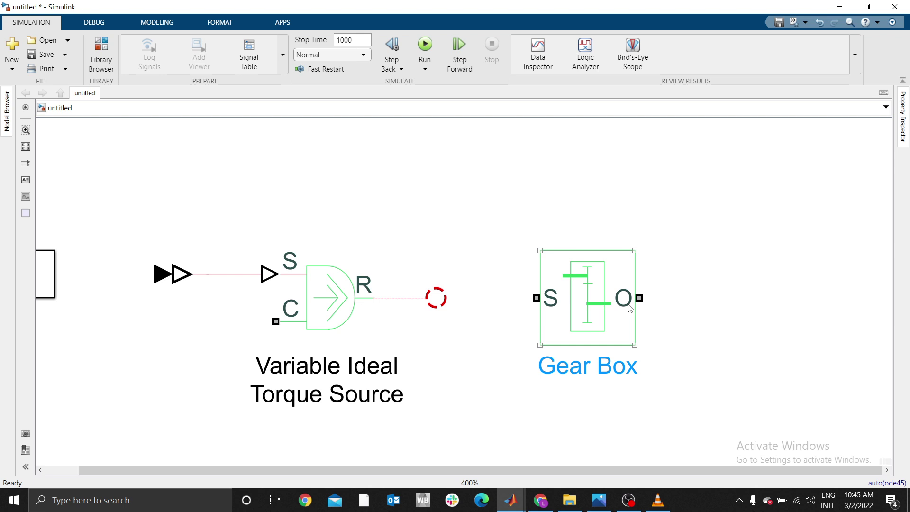
left_click(374, 289)
left_click_drag(374, 289, 526, 298)
left_click_drag(639, 298, 739, 298)
left_click(630, 319)
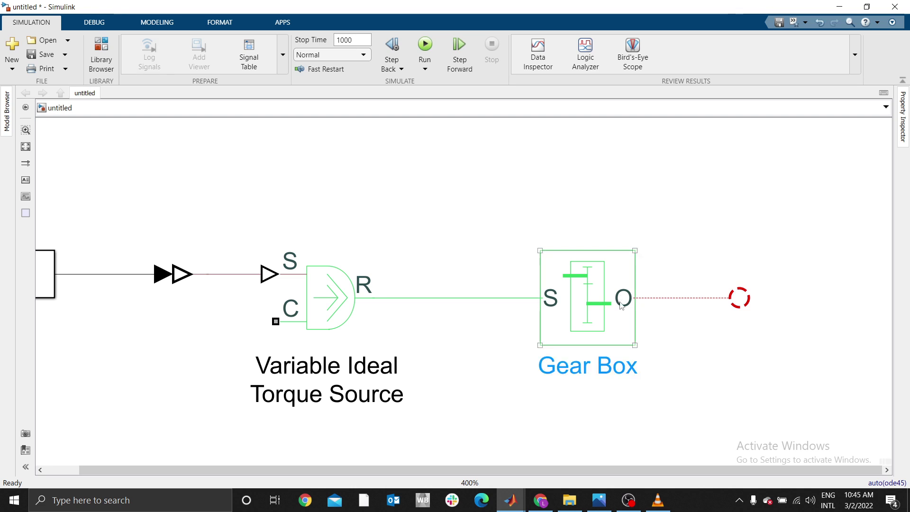
left_click(526, 313)
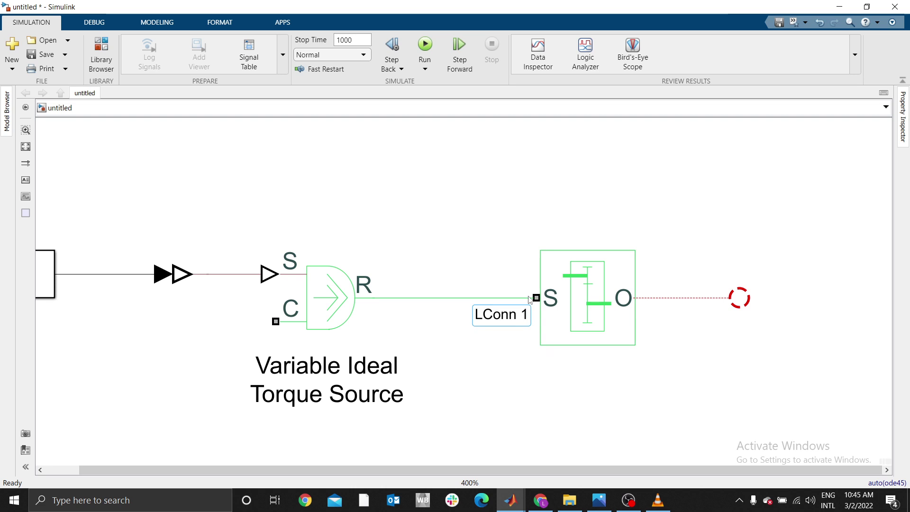
left_click(607, 298)
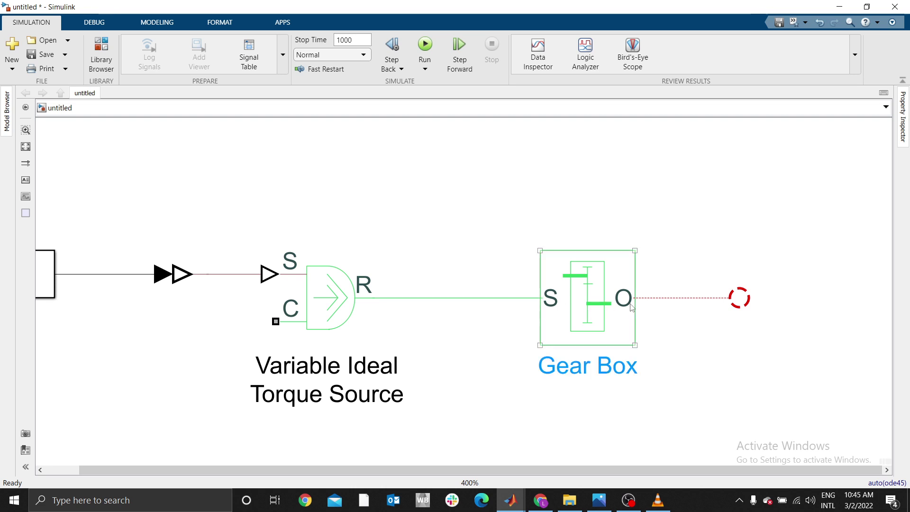
left_click(651, 305)
left_click(608, 269)
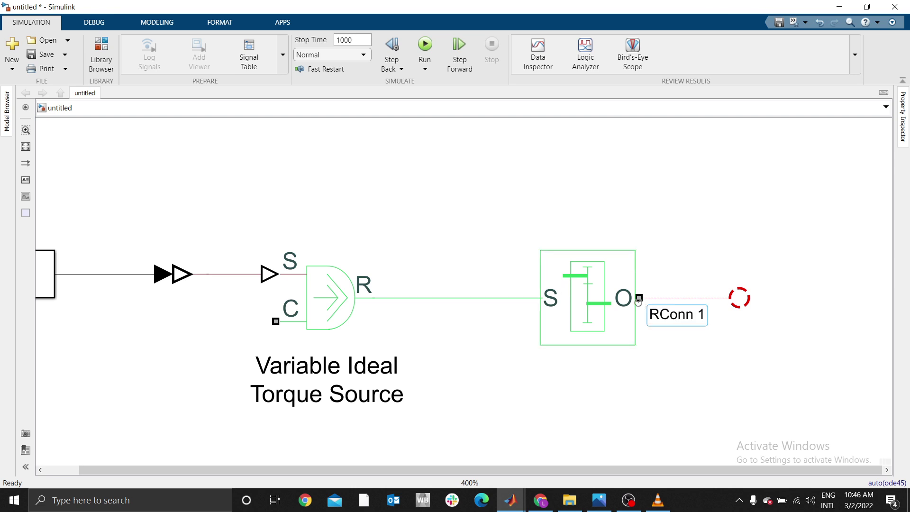
left_click(634, 302)
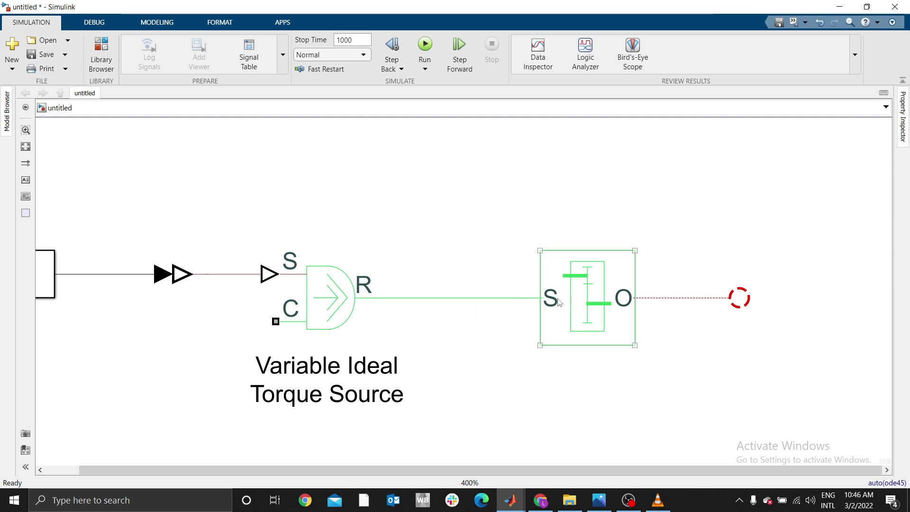
Set the Gear Box's gear ratio to 2
double_click(588, 299)
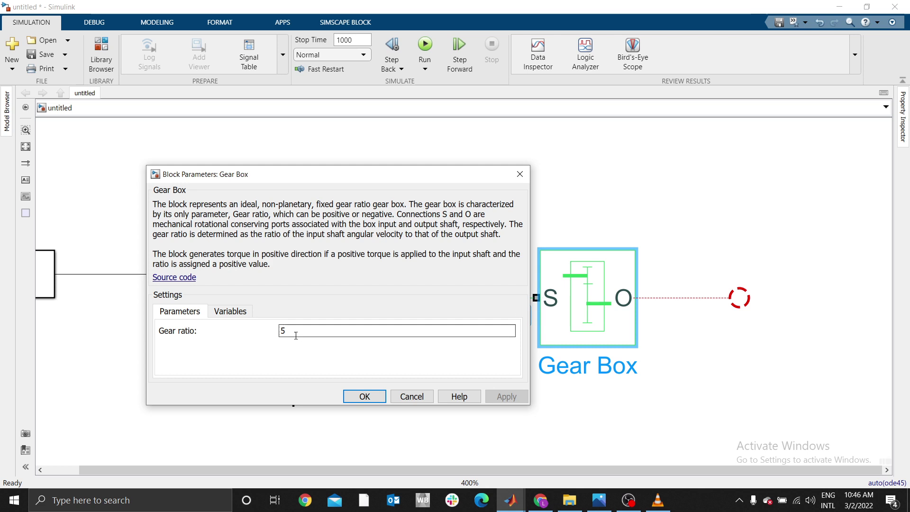
double_click(295, 334)
type("2")
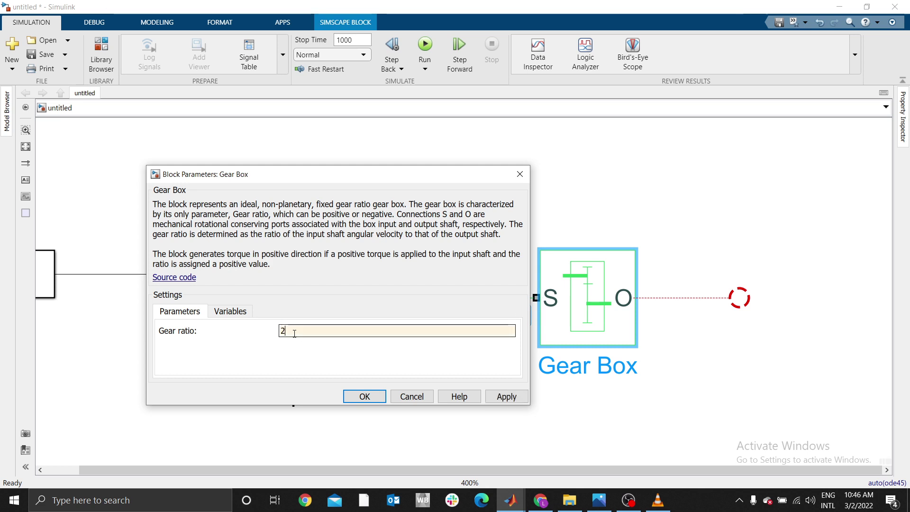
left_click(364, 396)
Create the annotation "Tout = Tin x Ratio" in the empty canvas area above the Gear Box
double_click(560, 175)
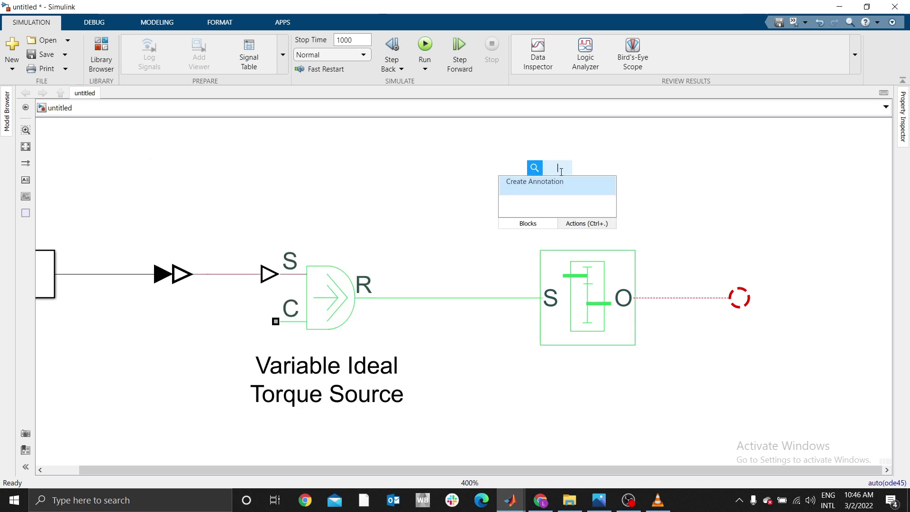
type("Tout")
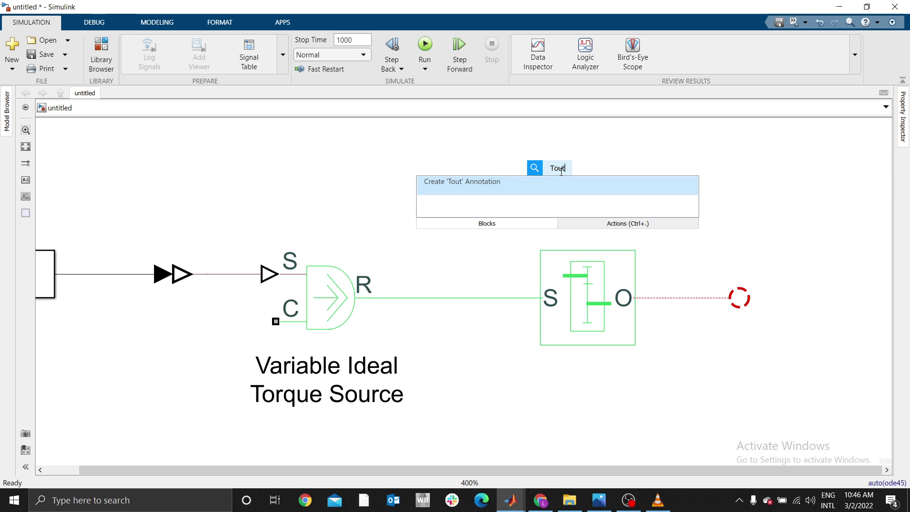
type(" = Tin ")
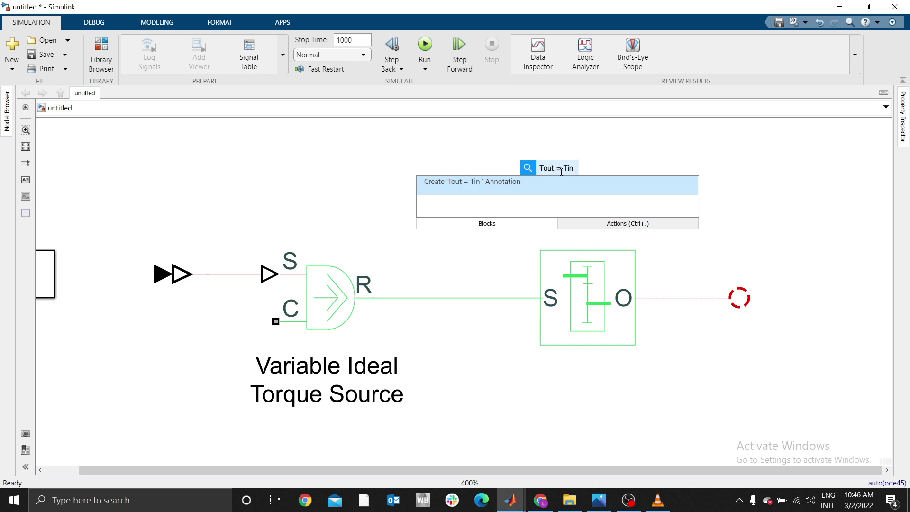
type("x ")
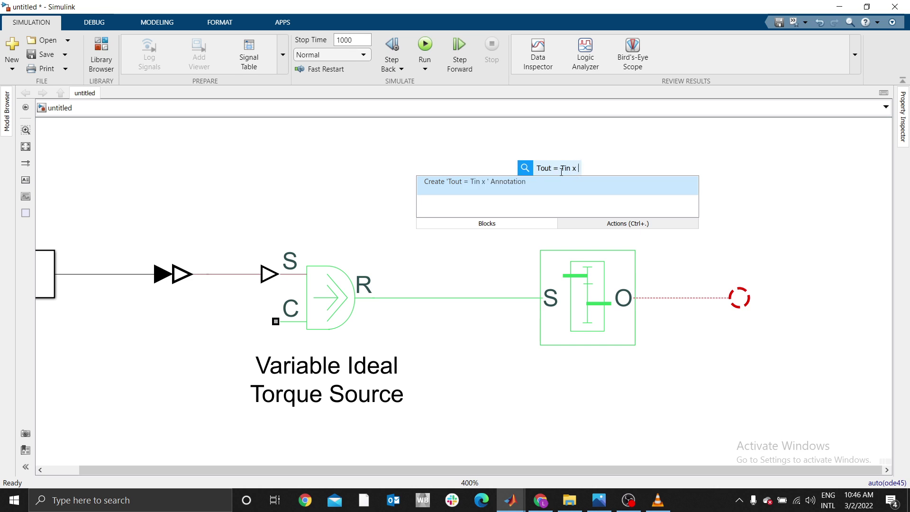
type("Ratio")
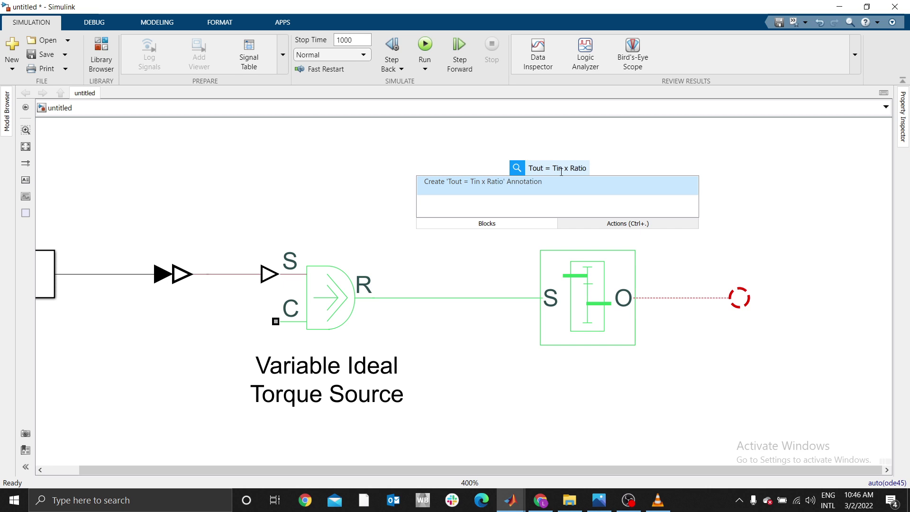
key("Return")
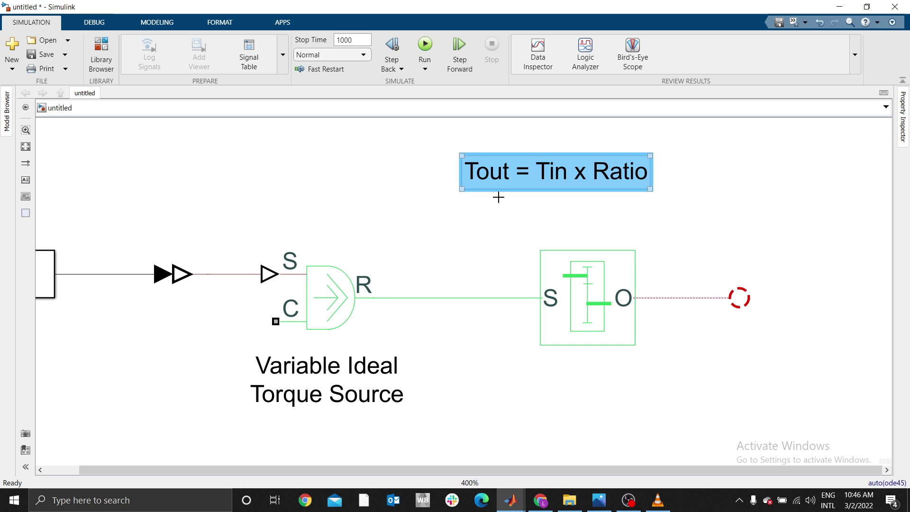
Add a second line "Sout = Sin/Ratio" to the torque annotation and move the annotation above the torque source
double_click(613, 180)
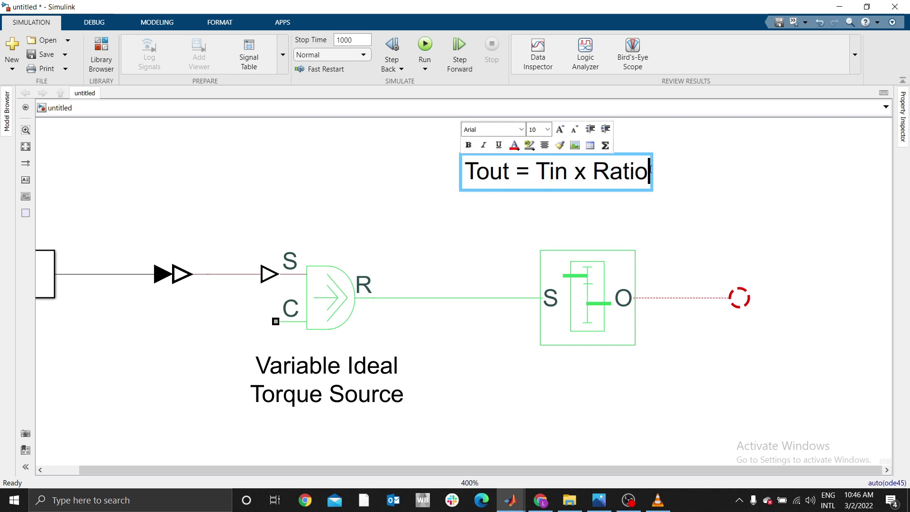
key("Return")
type("Sour")
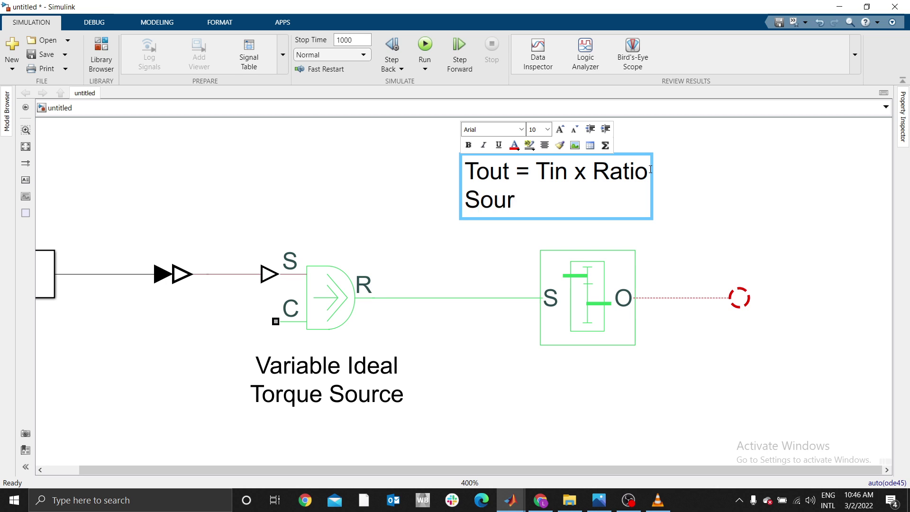
key("BackSpace")
type("t = Sin/")
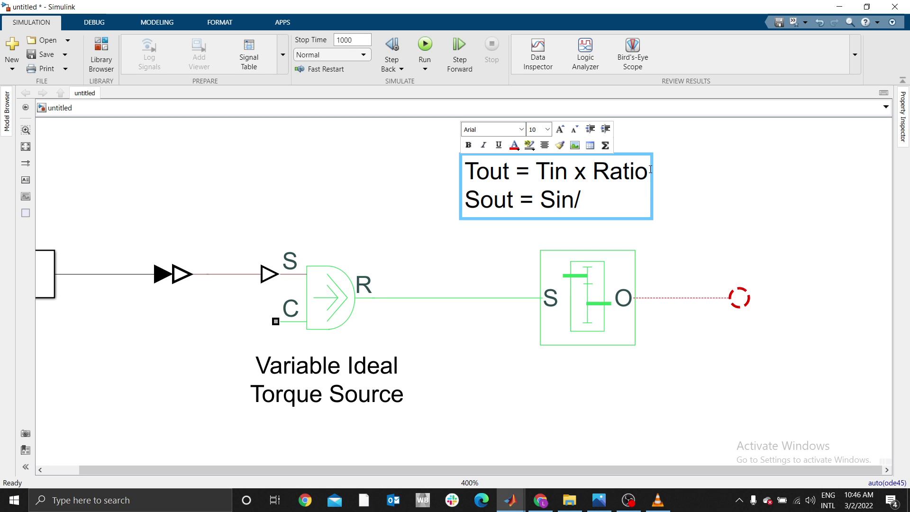
type("Ratio")
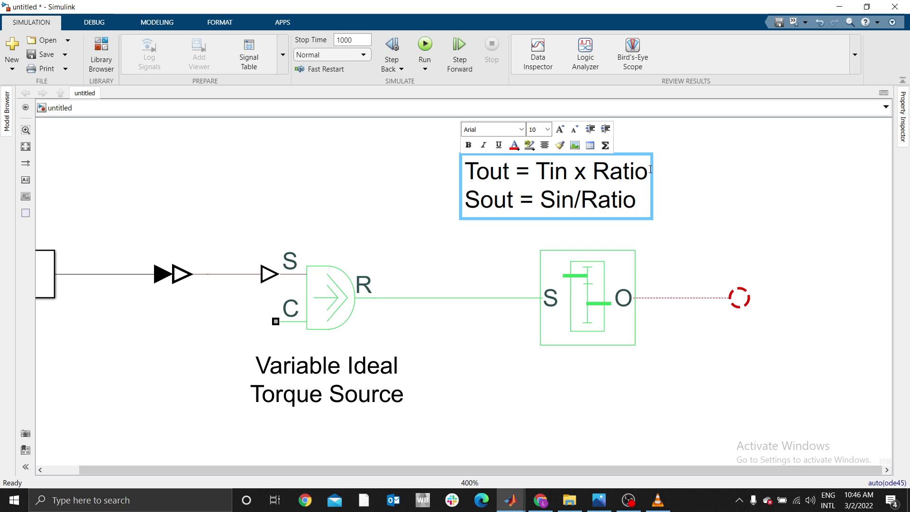
left_click(680, 197)
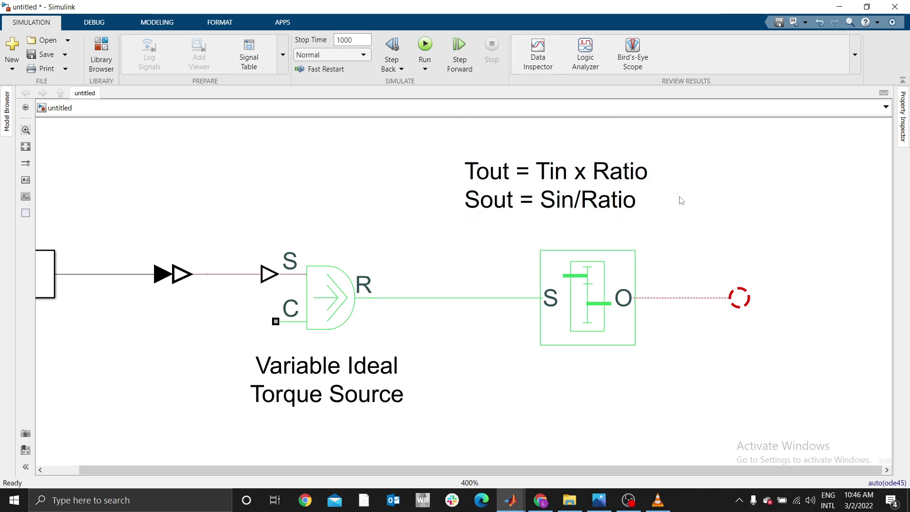
left_click(546, 176)
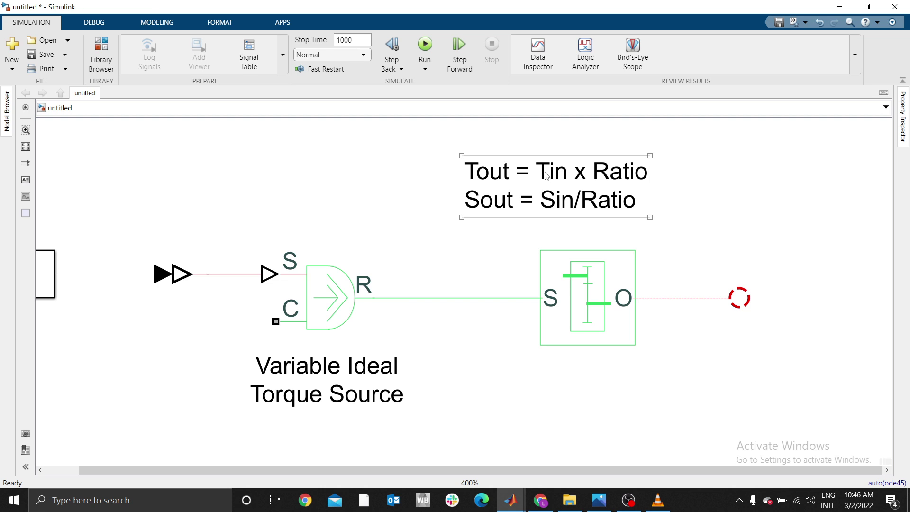
mouse_move(547, 176)
left_mouse_down()
mouse_move(382, 156)
mouse_move(364, 144)
left_mouse_up()
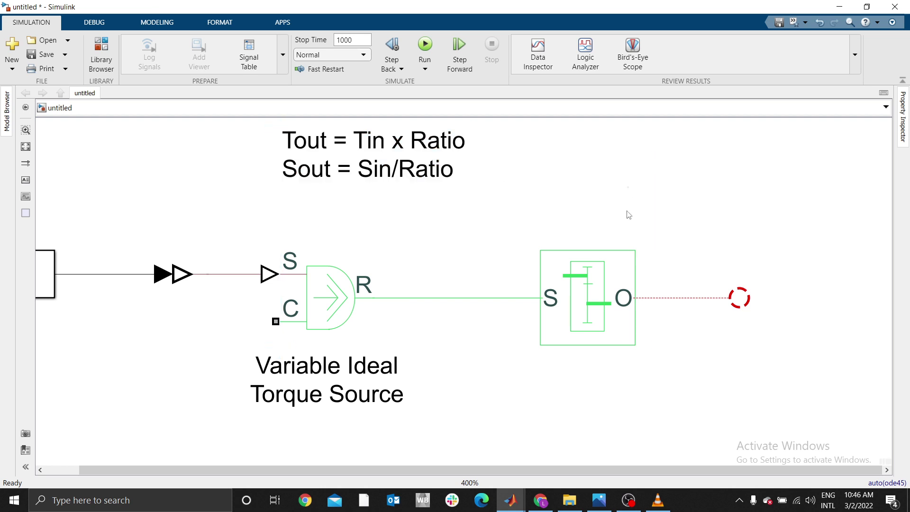
Add an Inertia block from Simscape's mechanical Rotational Elements below the open end of the Gear Box's output line
left_click(623, 302)
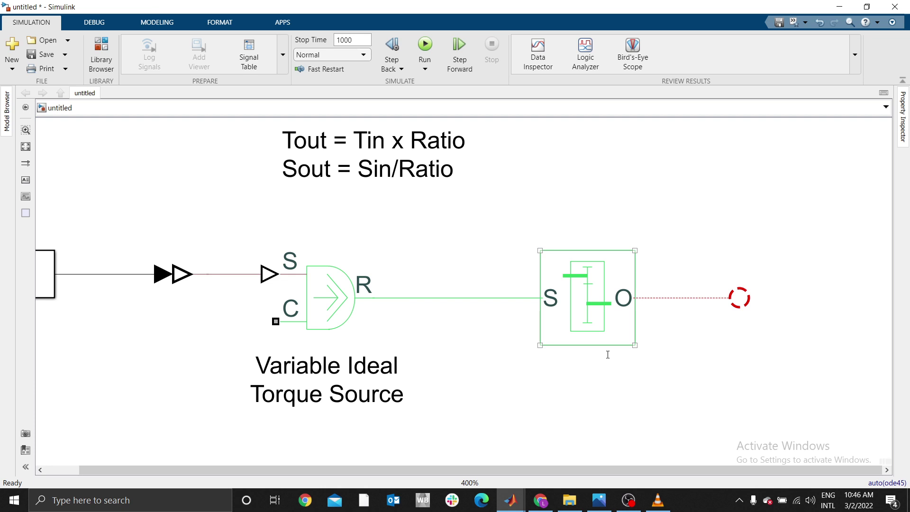
left_click(607, 354)
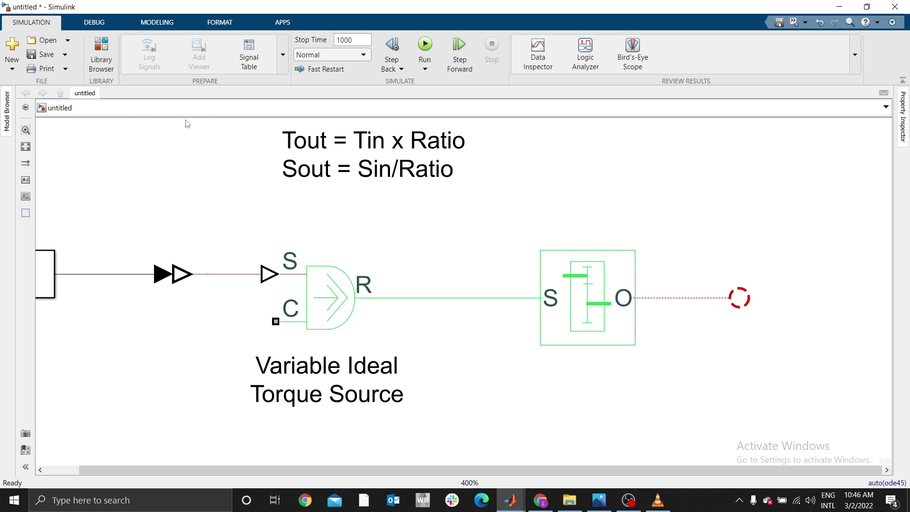
left_click(101, 51)
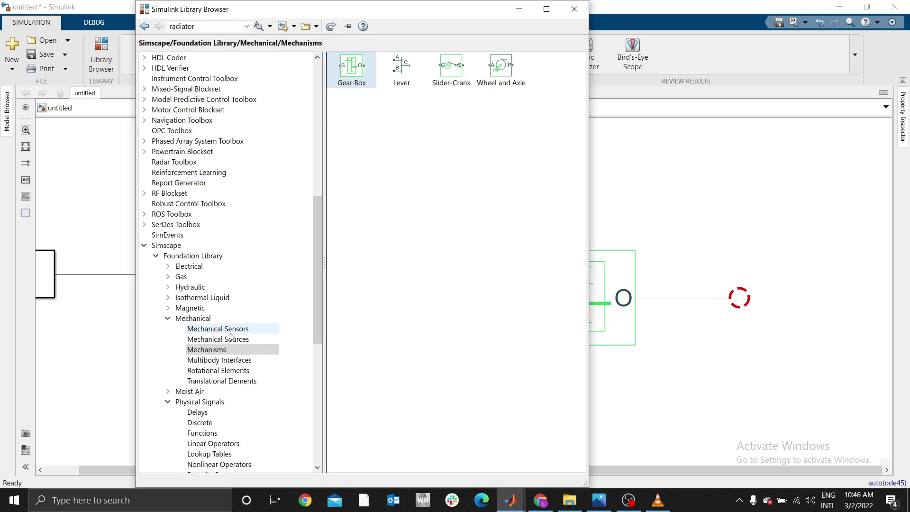
left_click(214, 370)
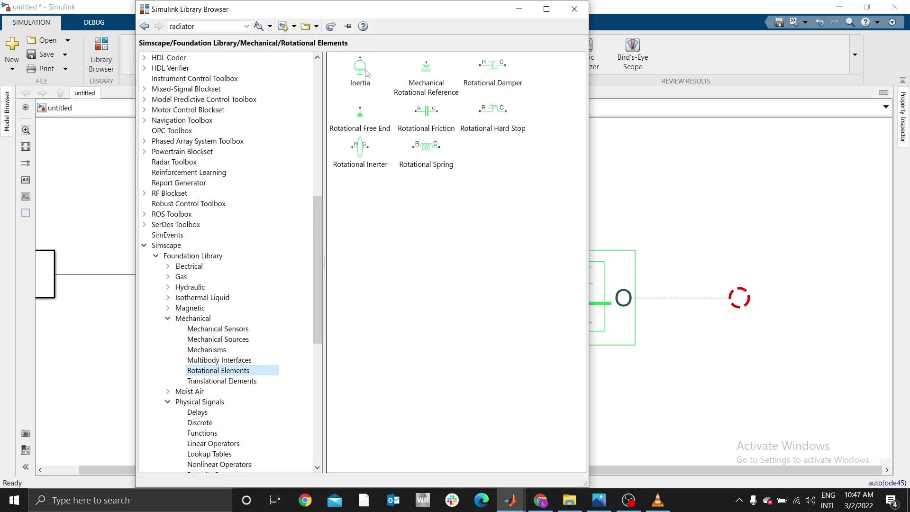
left_click_drag(367, 72, 768, 407)
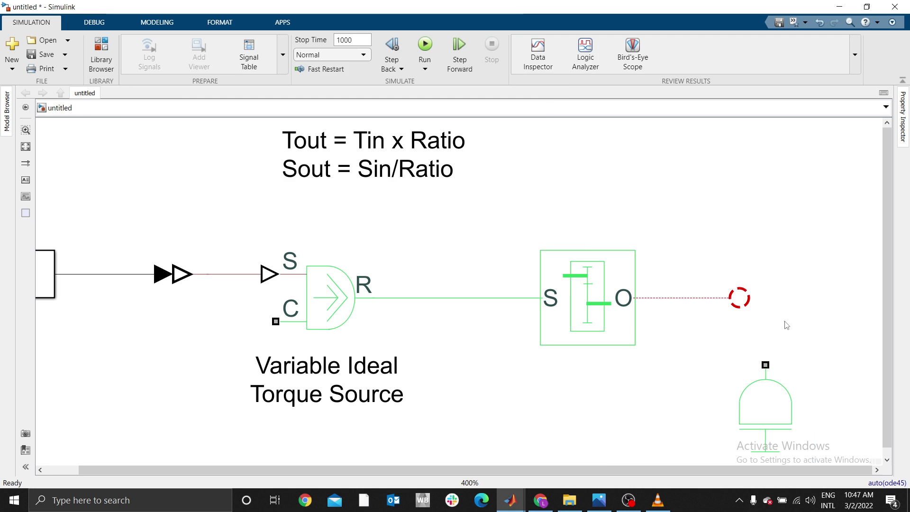
left_click(819, 355)
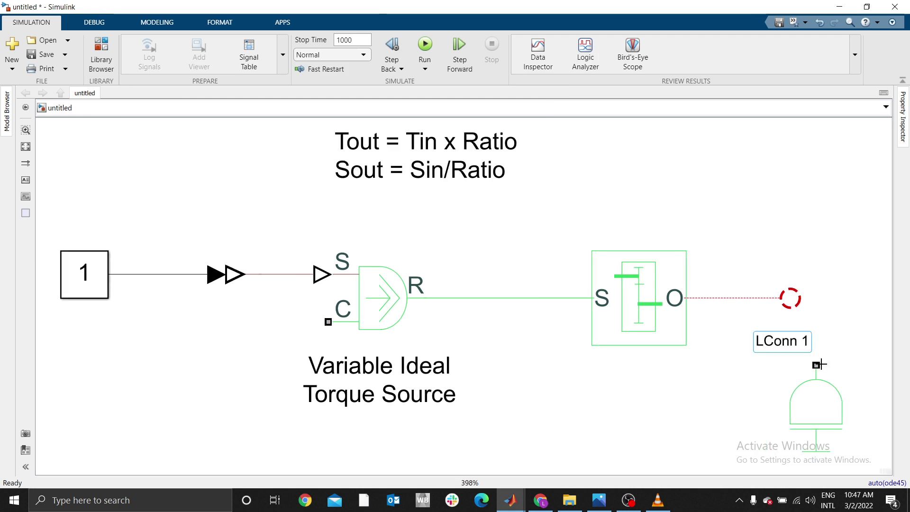
Connect the Inertia block's port to the open end of the Gear Box's output line and move the Inertia block lower
left_click_drag(815, 364, 785, 302)
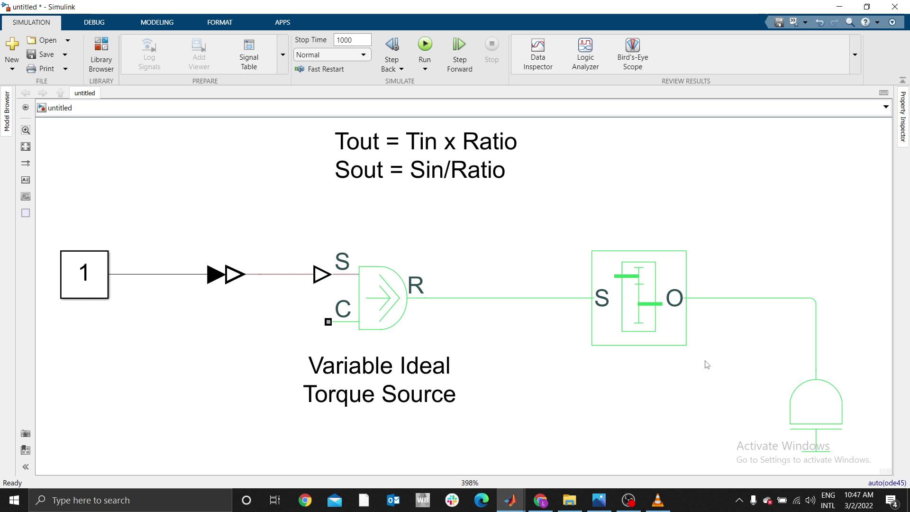
left_click(816, 402)
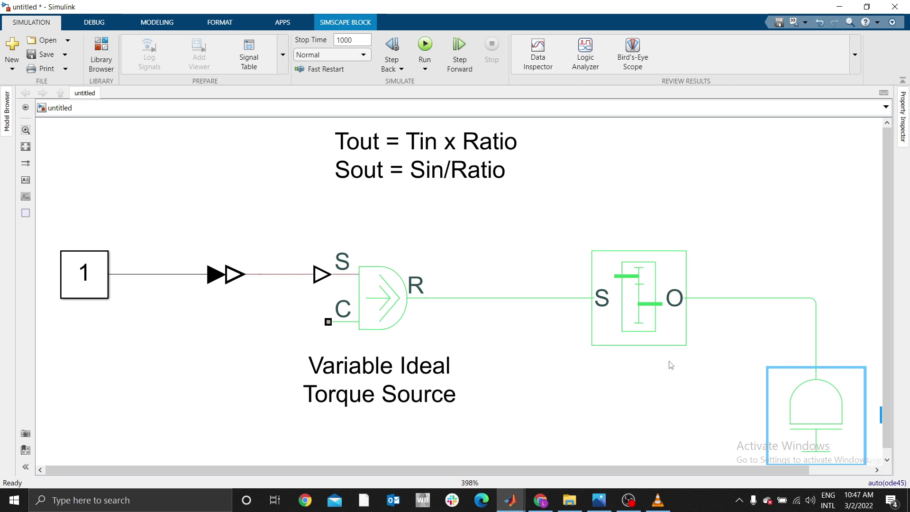
scroll(674, 362, "down", 4)
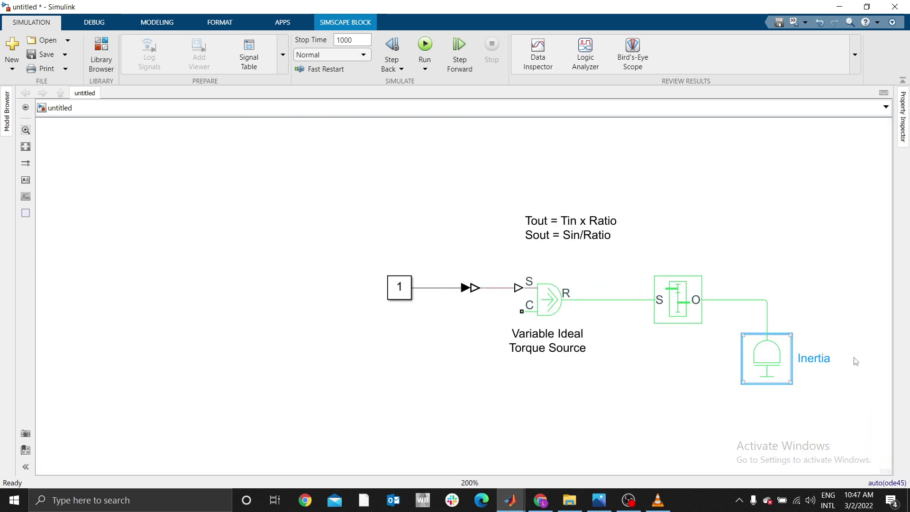
left_click_drag(818, 364, 788, 406)
Review the Inertia block's inertia parameter and close its parameters without changing them
double_click(770, 403)
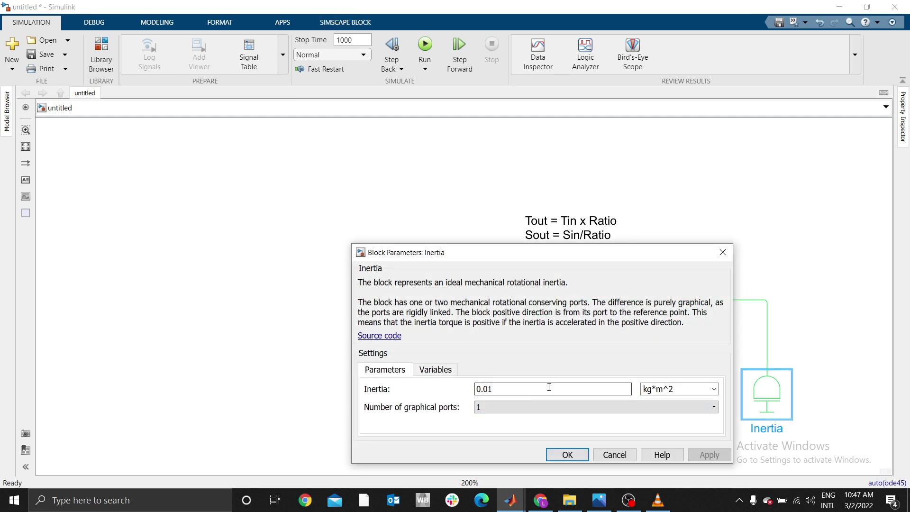
double_click(505, 392)
left_click(567, 454)
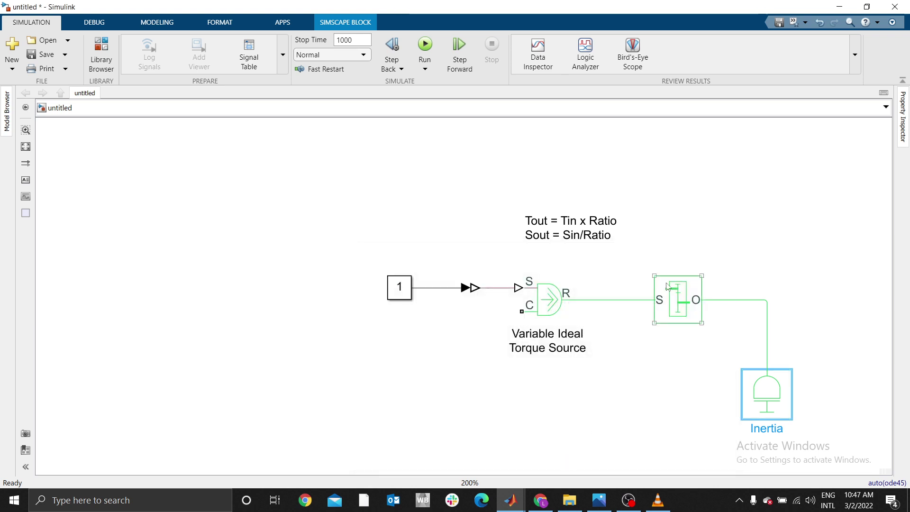
left_click(687, 290)
left_click(715, 292)
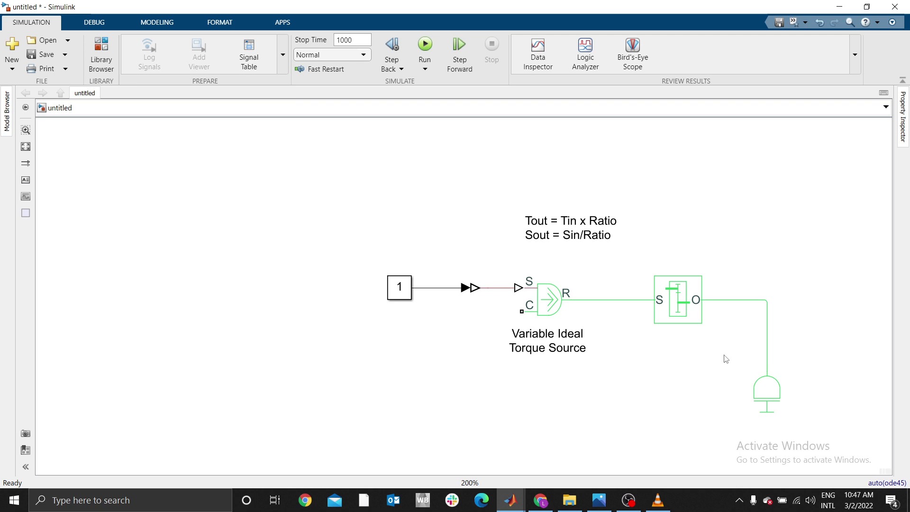
left_click(769, 389)
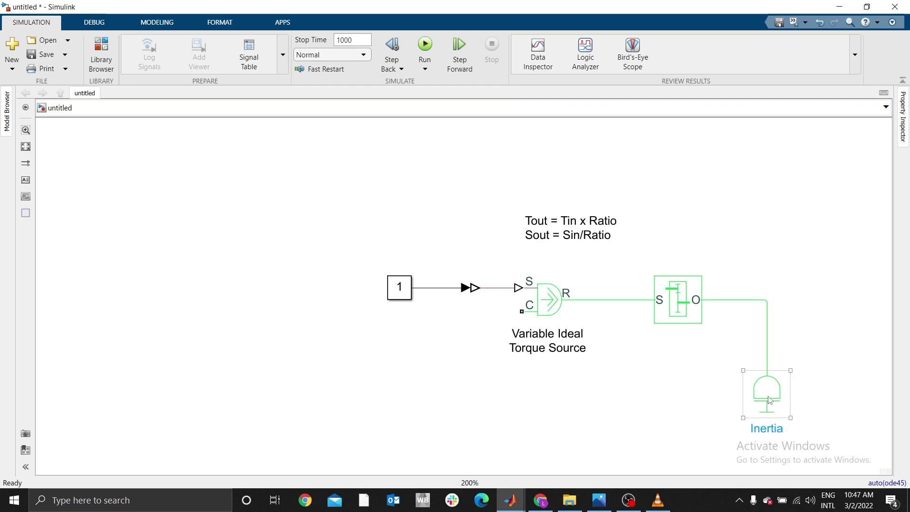
left_click(703, 351)
Add a Rotational Damper from Simscape's mechanical Rotational Elements below the Gear Box and accept its default damping coefficient
left_click(101, 55)
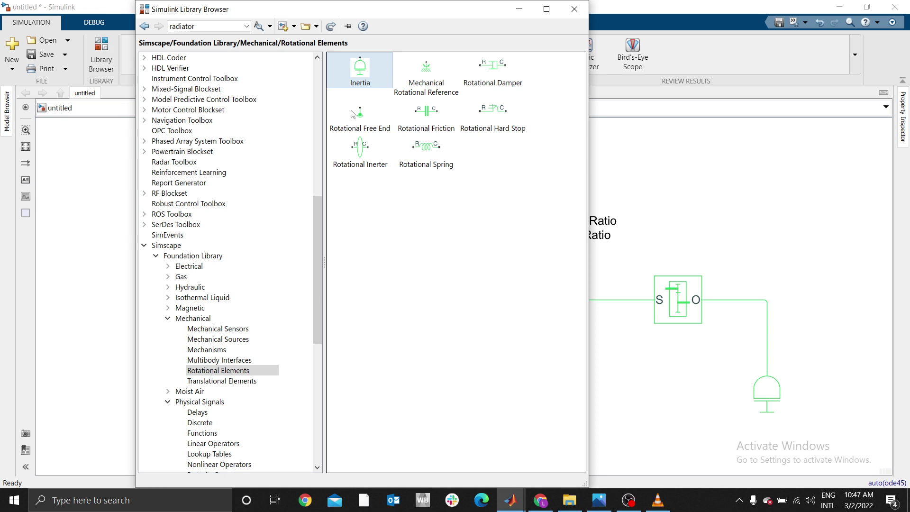
left_click_drag(483, 73, 647, 406)
double_click(647, 406)
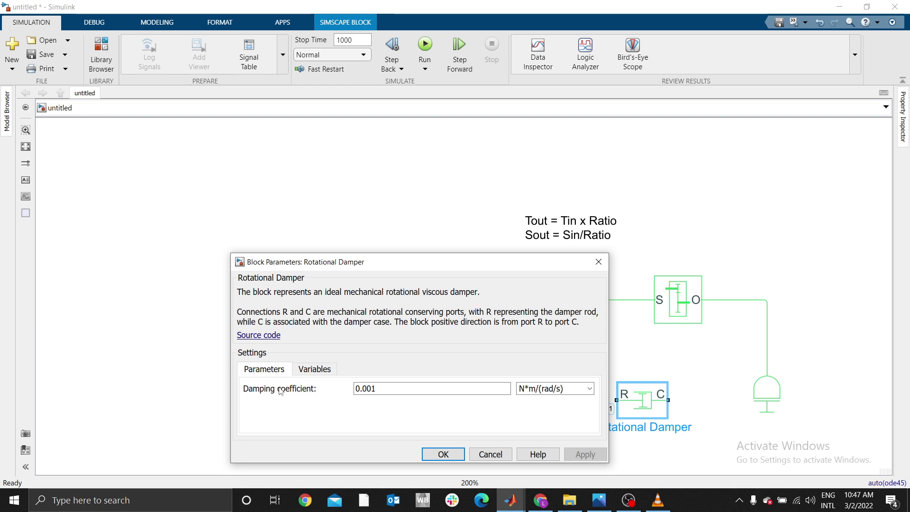
left_click_drag(374, 388, 356, 389)
left_click(443, 454)
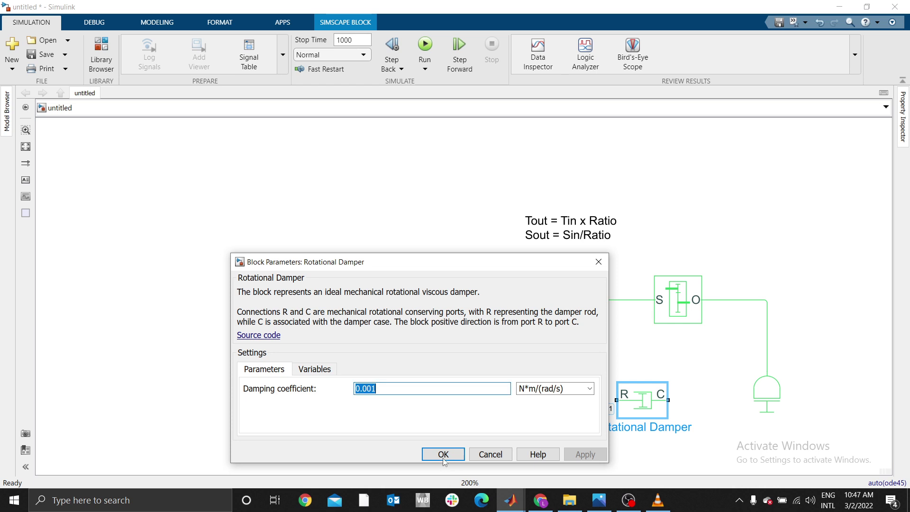
left_click(695, 407)
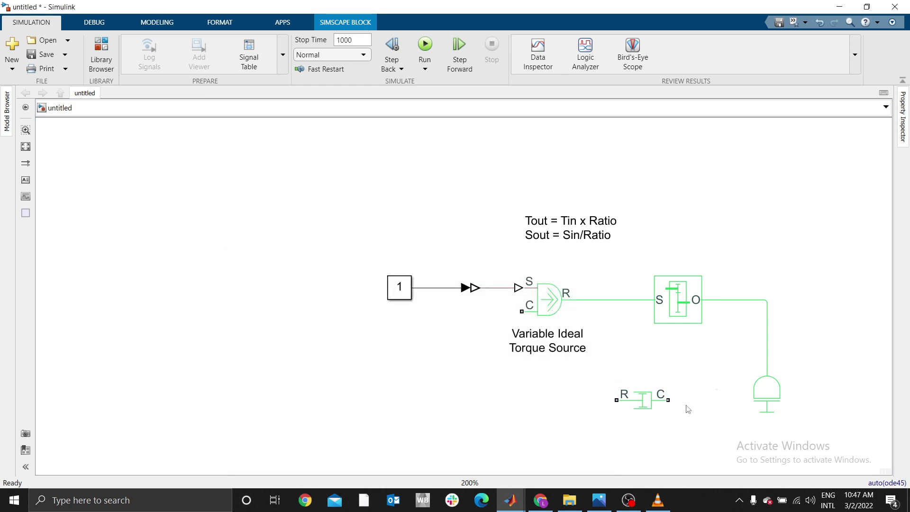
Connect the Rotational Damper's C port to the line between the Gear Box and the Inertia block, and move the damper slightly up
left_click_drag(668, 400, 767, 353)
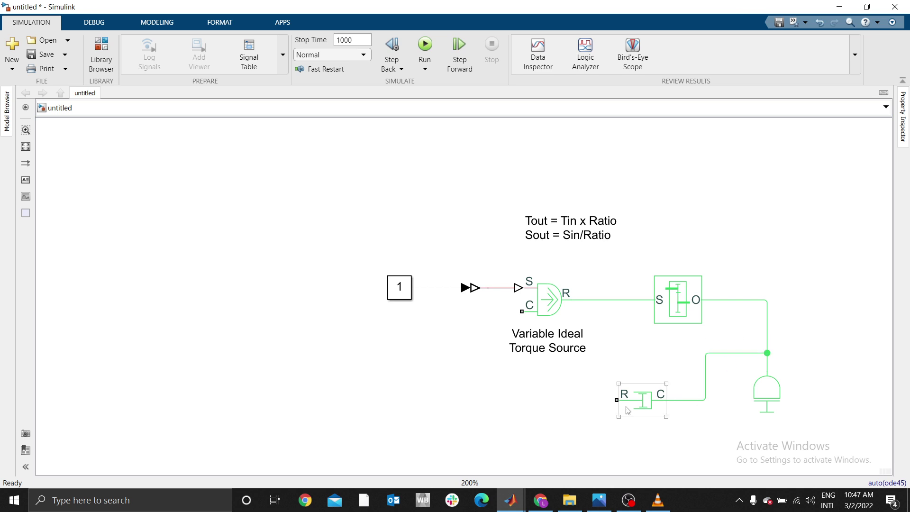
left_click_drag(649, 394, 665, 361)
scroll(834, 351, "up", 4)
scroll(806, 344, "down", 4)
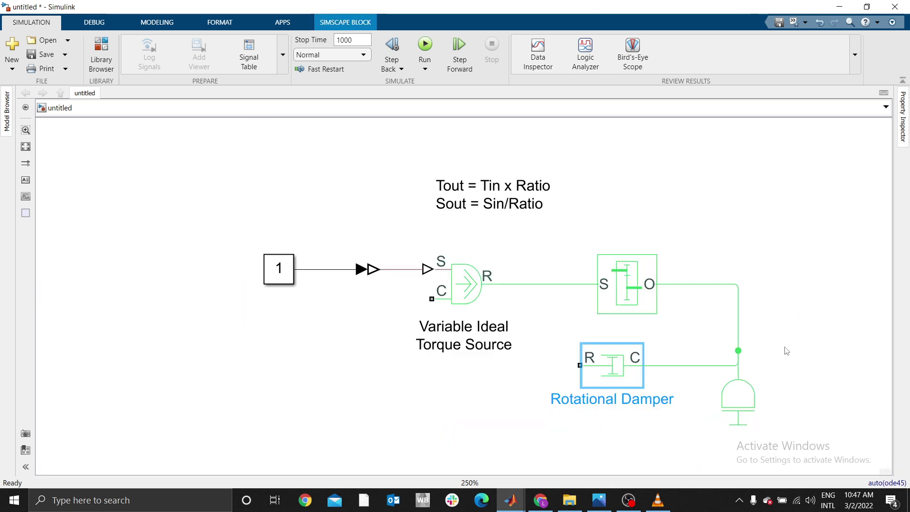
Move the Inertia block further down and reposition the Rotational Damper lower so that its branch line runs straight
scroll(734, 357, "up", 4)
scroll(659, 244, "down", 3)
left_click(723, 241)
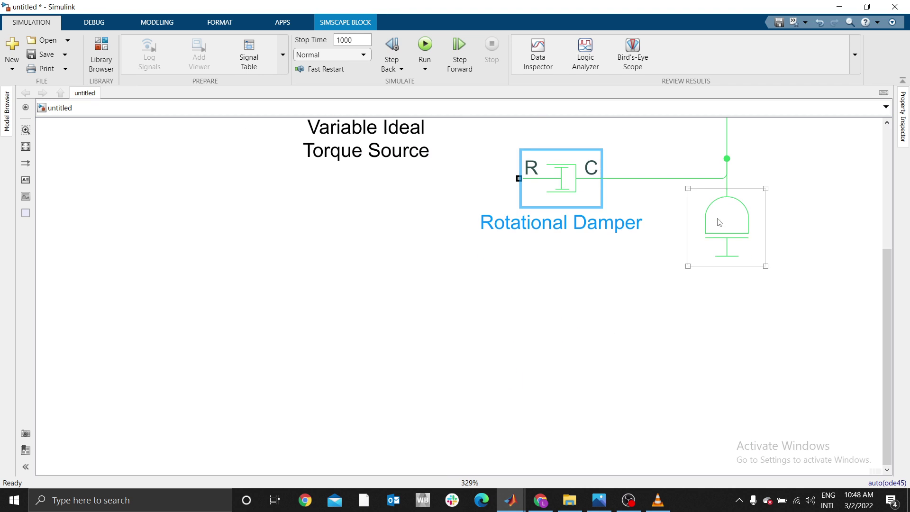
left_click_drag(719, 223, 719, 289)
left_click(732, 279)
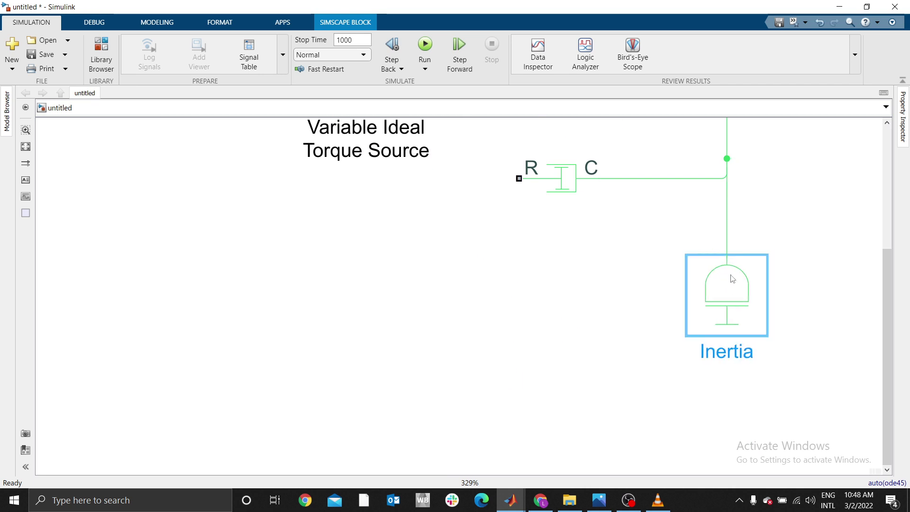
left_click(650, 254)
scroll(653, 253, "down", 1)
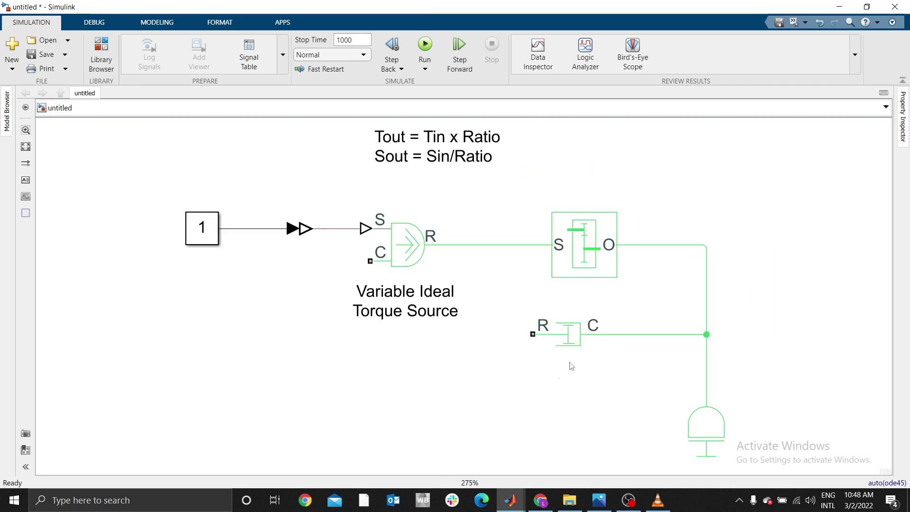
left_click_drag(568, 337, 585, 371)
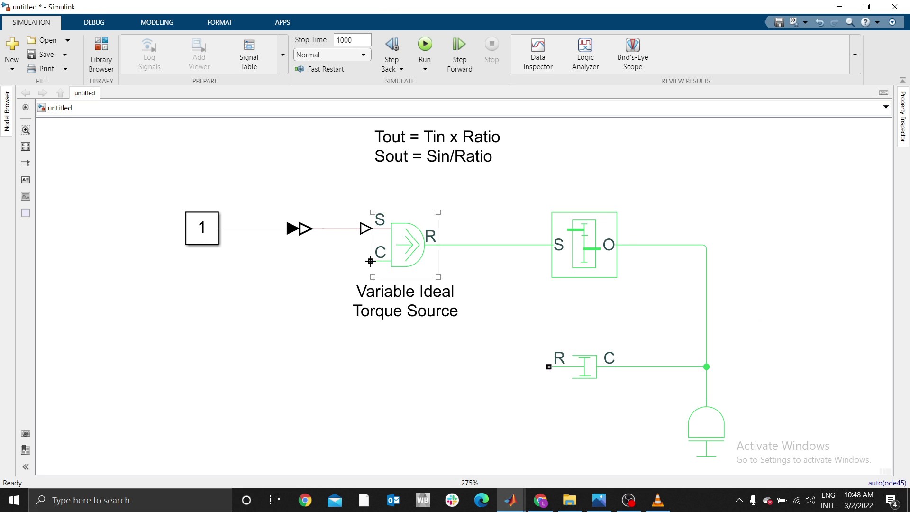
Draw an open-ended line from the torque source's C port, leading left and down below the source
left_click_drag(370, 260, 308, 334)
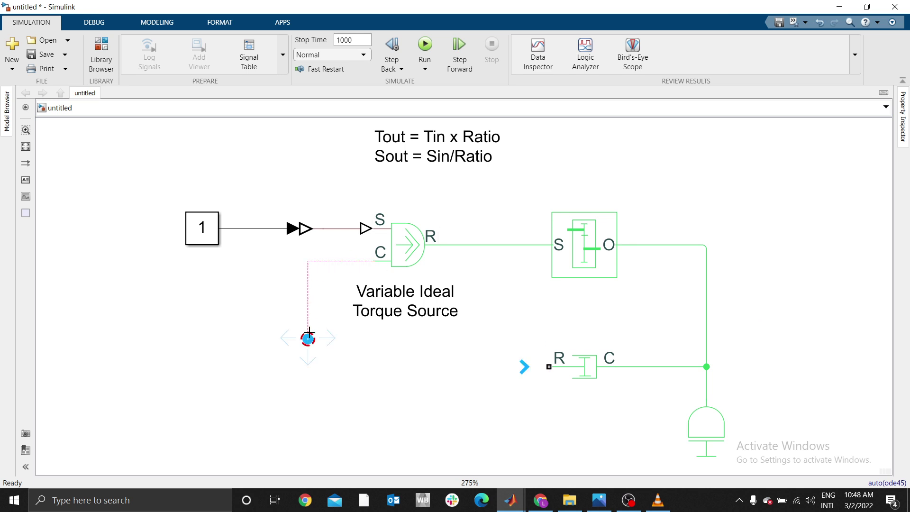
left_click(380, 256)
left_click(306, 335)
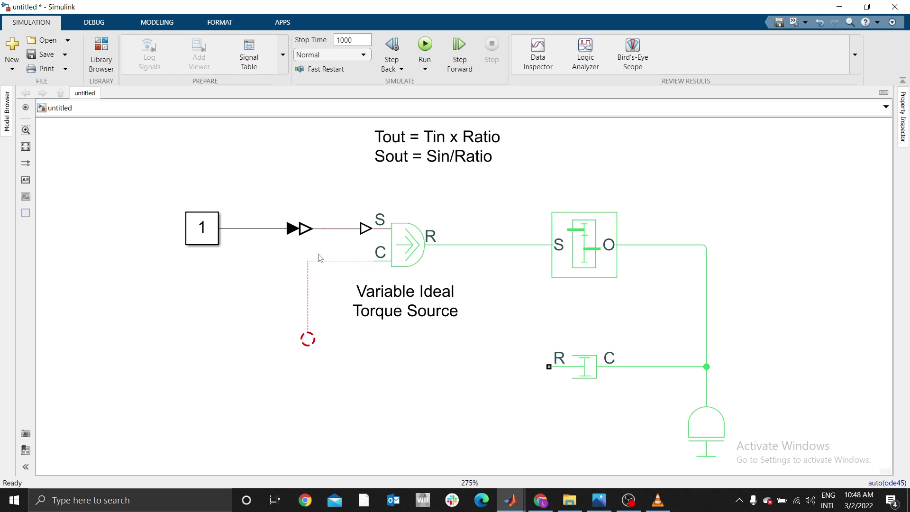
Add a Mechanical Rotational Reference from the Rotational Elements library and connect it to the Rotational Damper's R port
left_click(102, 53)
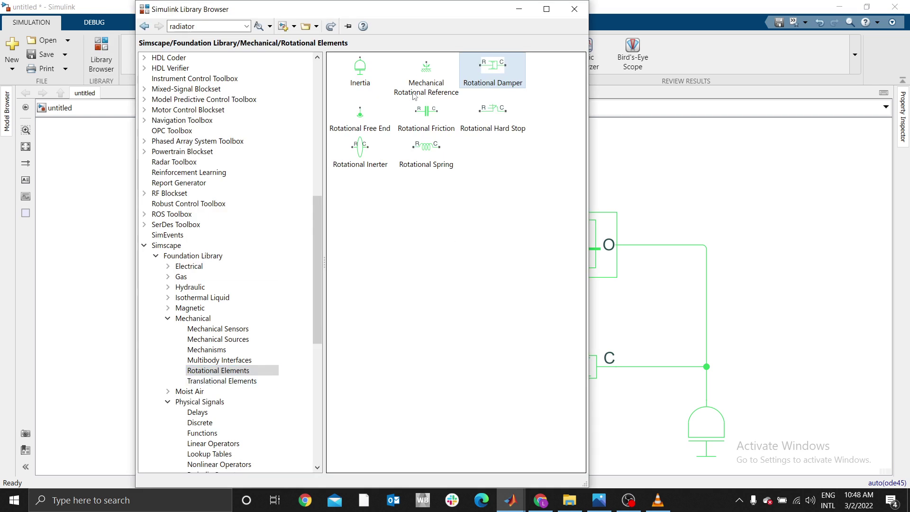
mouse_move(426, 90)
left_click_drag(426, 71, 549, 366)
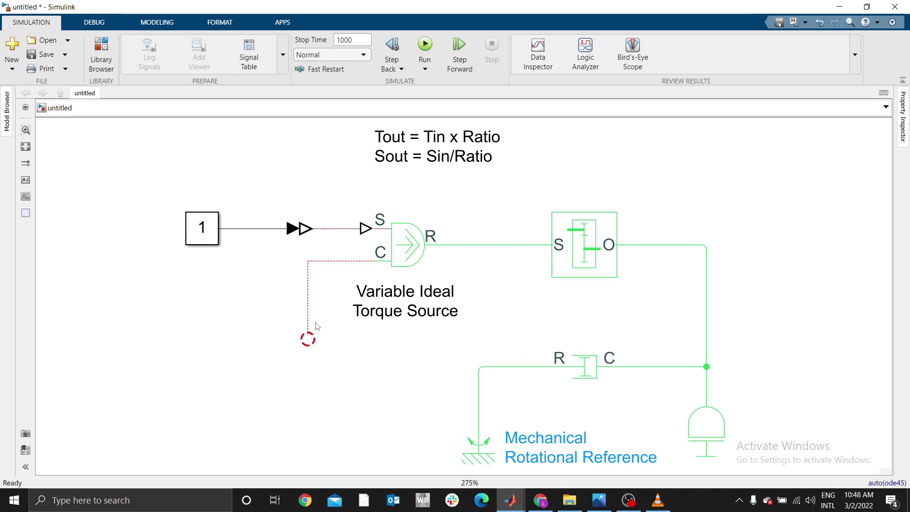
Connect the torque source's open C-port line to the line joining the damper and the rotational reference, and straighten it
left_click_drag(307, 339, 479, 367)
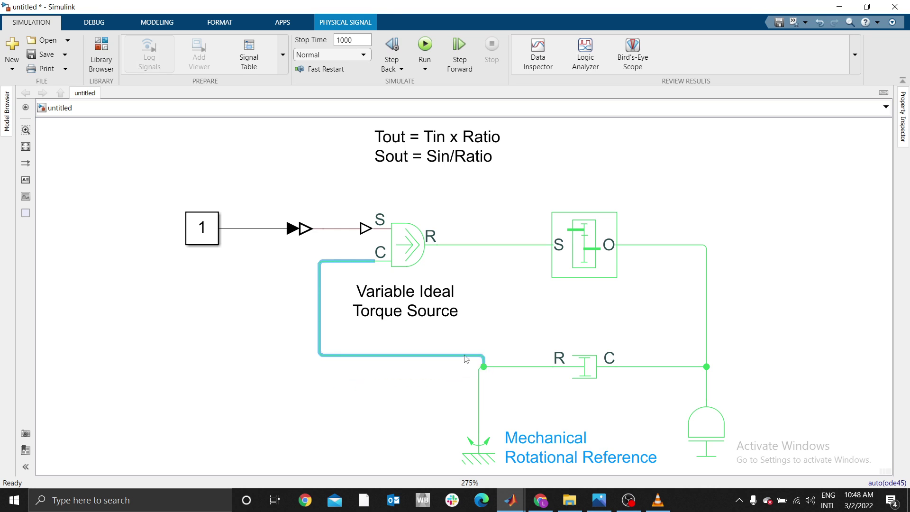
left_click(406, 401)
scroll(522, 396, "up", 2)
scroll(520, 395, "down", 3)
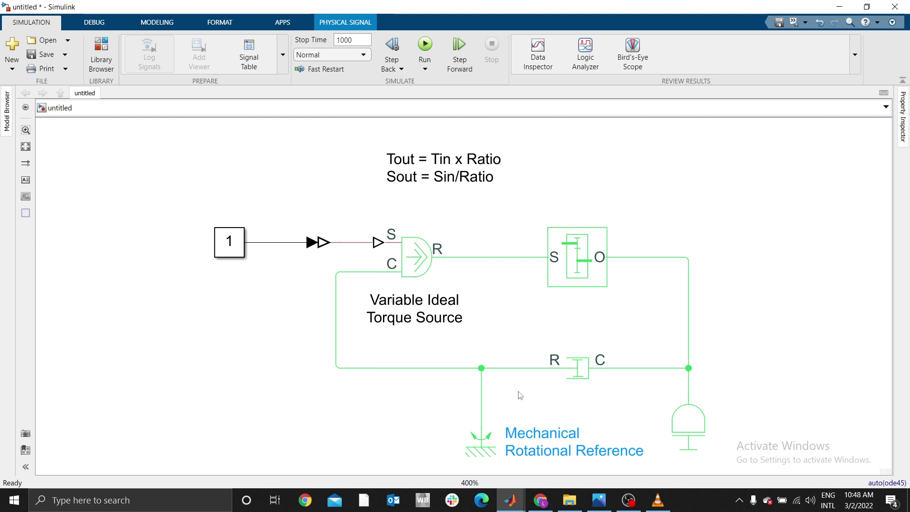
Move the torque and speed ratio annotation left, above the signal converter between the Constant and the torque source
scroll(520, 395, "down", 2)
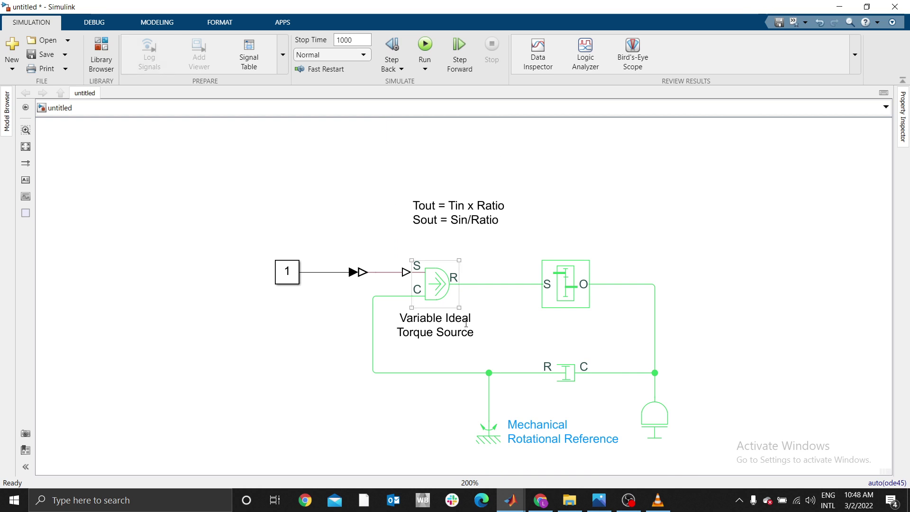
left_click(512, 262)
left_click_drag(434, 213, 343, 213)
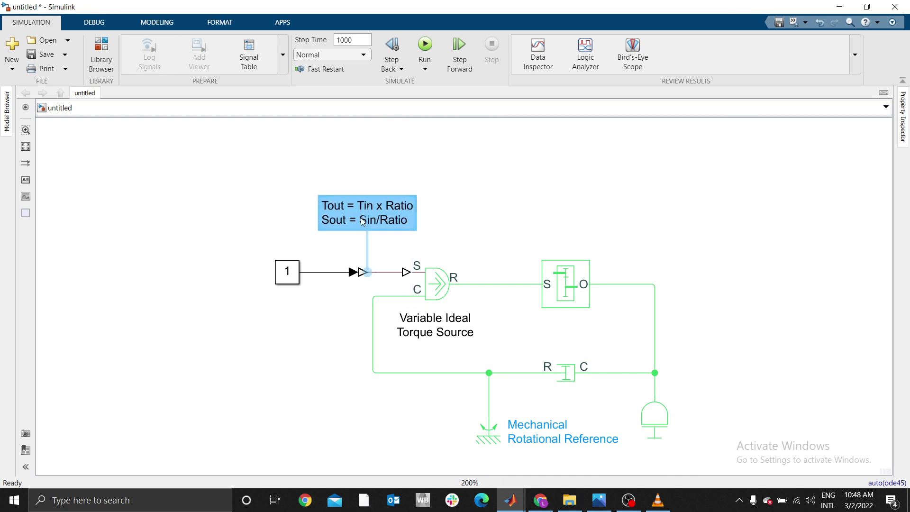
left_click(497, 262)
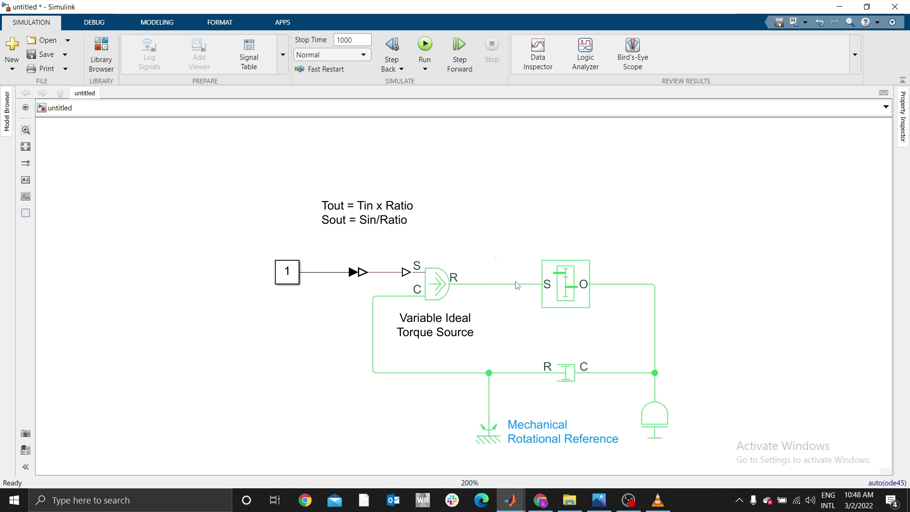
Branch an open-ended line upward from each of the Gear Box's input and output lines
left_click_drag(492, 283, 491, 193)
left_click_drag(626, 285, 611, 189)
left_click(706, 240)
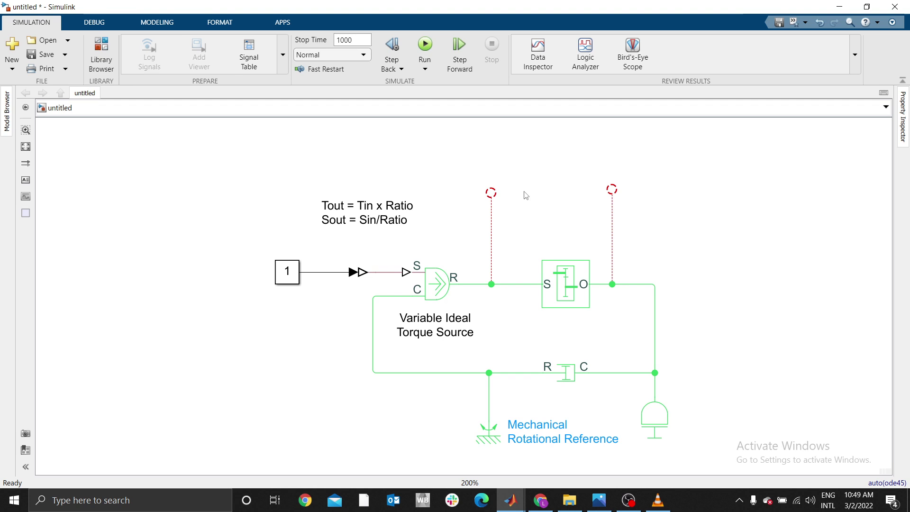
Add an Ideal Rotational Motion Sensor from Simscape's Mechanical Sensors above the Gear Box and connect its R port to the input-side branch
left_click(101, 54)
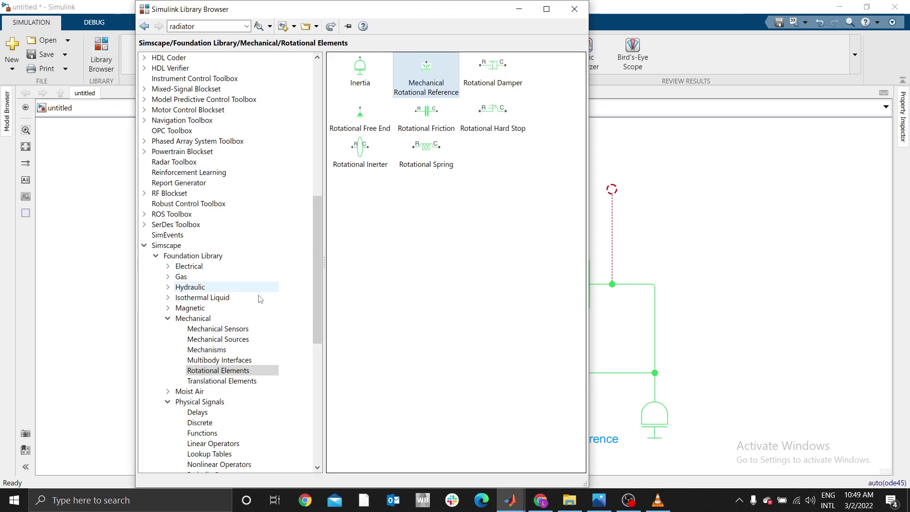
left_click(226, 332)
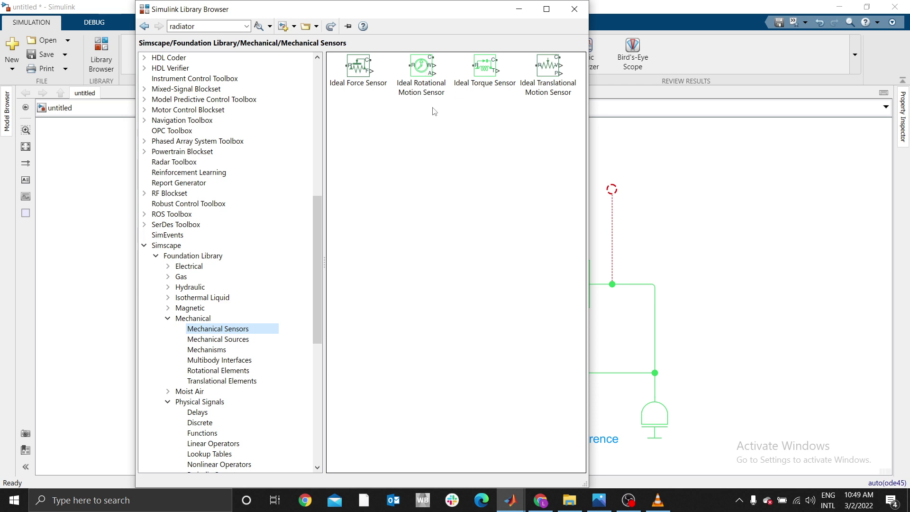
left_click_drag(437, 70, 528, 159)
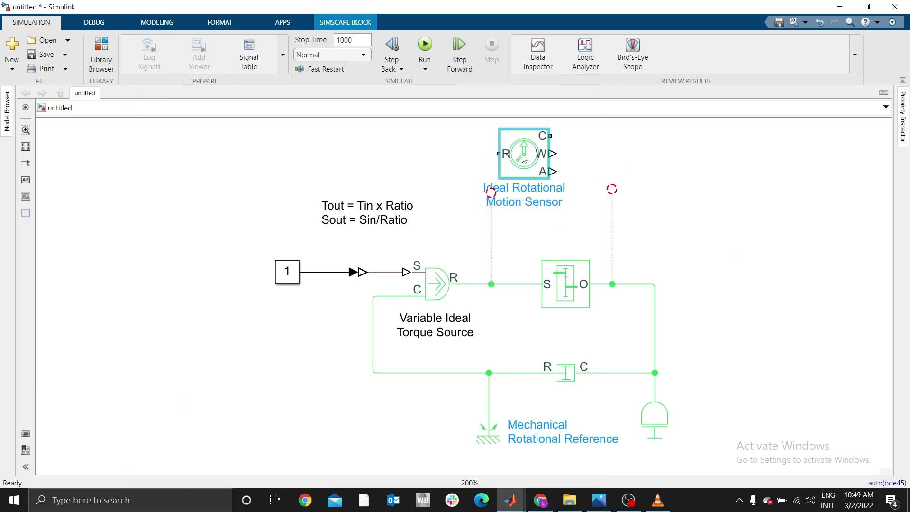
left_click(498, 154)
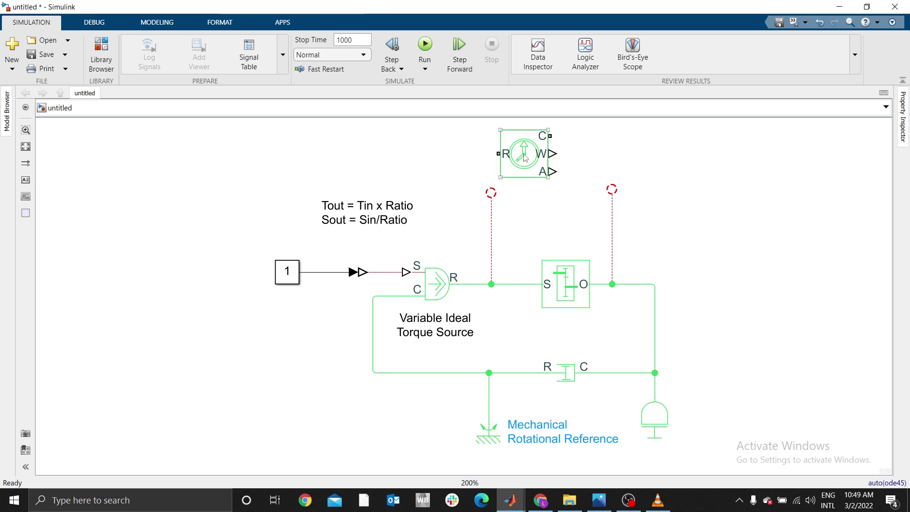
left_click_drag(498, 154, 527, 207)
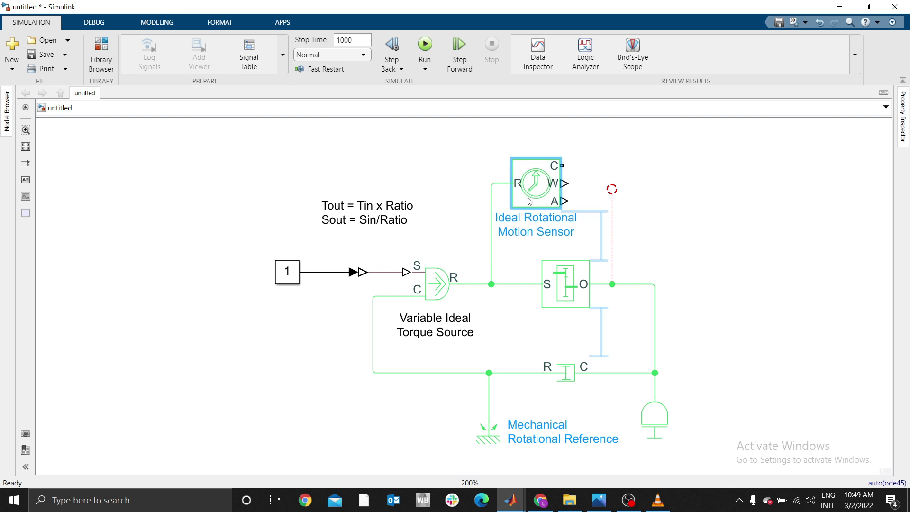
left_click(546, 186)
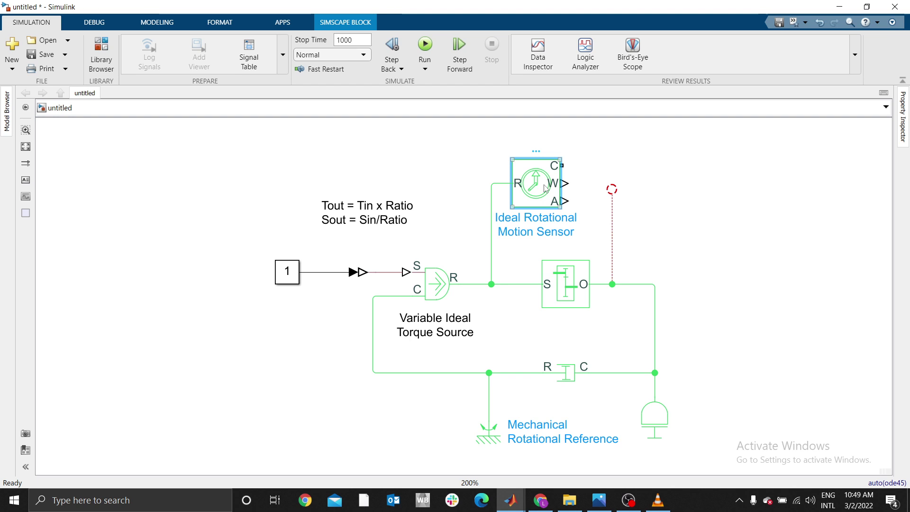
left_click(554, 294)
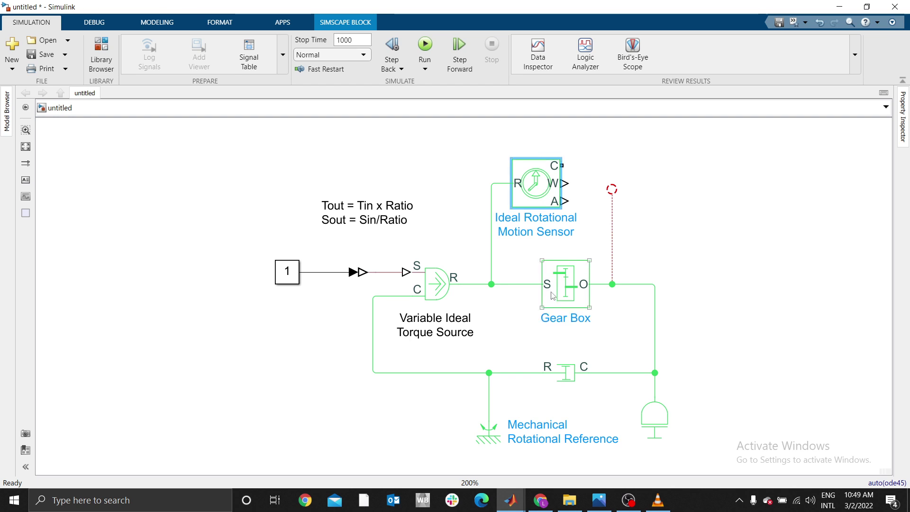
left_click(632, 163)
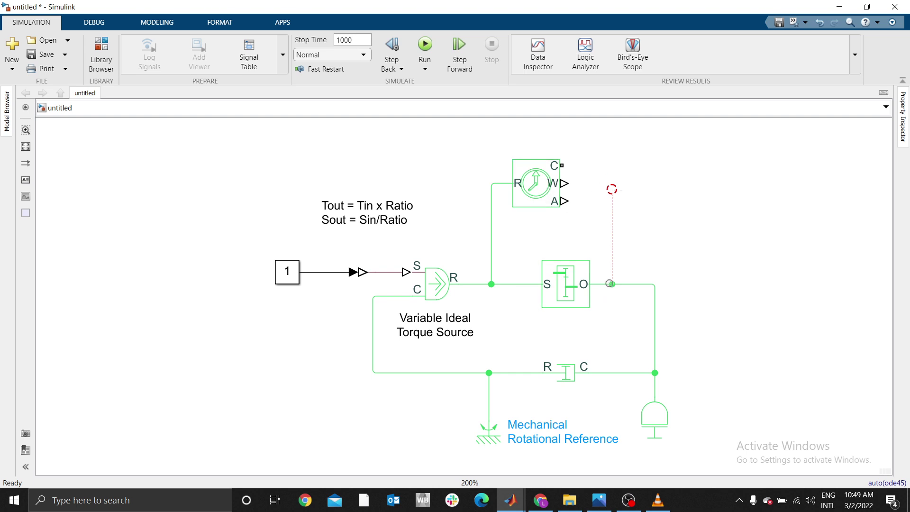
Shift the output-side branch to the line's corner and connect a copy of the rotational motion sensor to it through its R port
left_click_drag(618, 282, 663, 285)
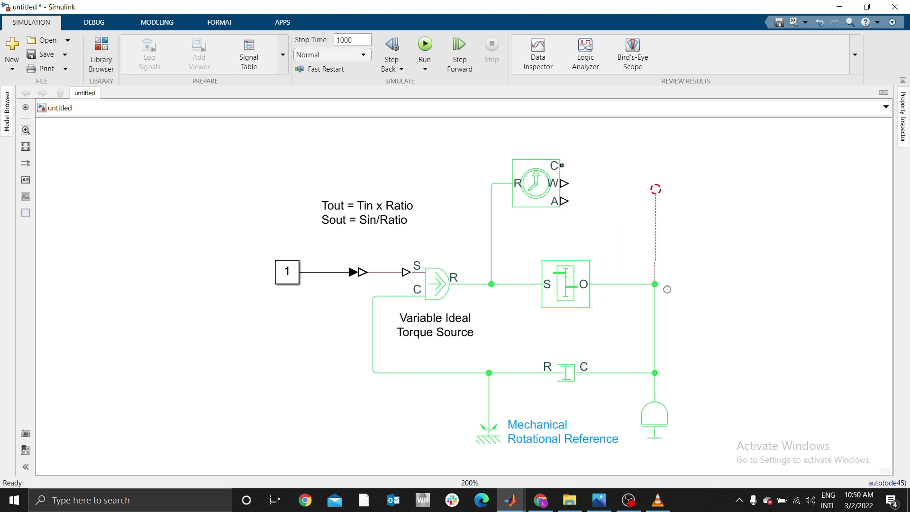
left_click(544, 187)
left_click_drag(543, 188, 655, 187)
left_click_drag(758, 199, 713, 174)
left_click(589, 219)
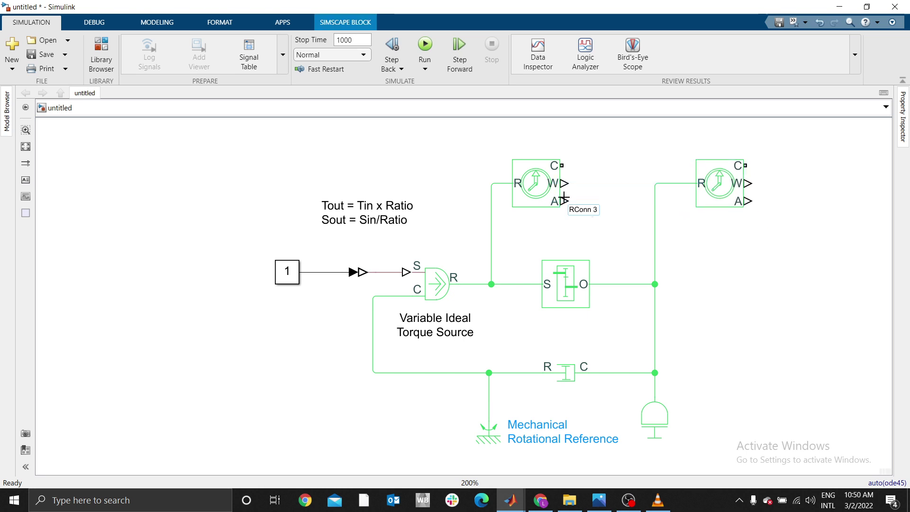
Extend short open-ended lines from the W and A ports of both rotational motion sensors
left_click_drag(564, 200, 593, 201)
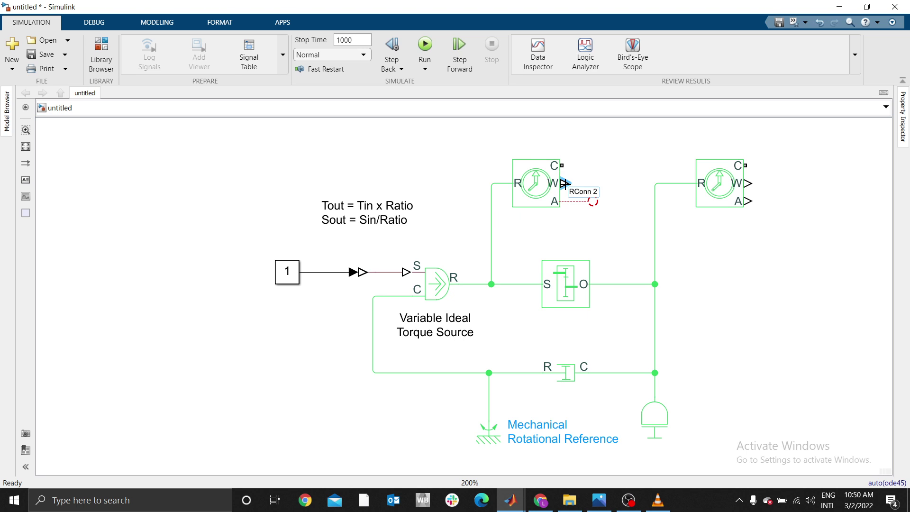
left_click_drag(563, 183, 598, 183)
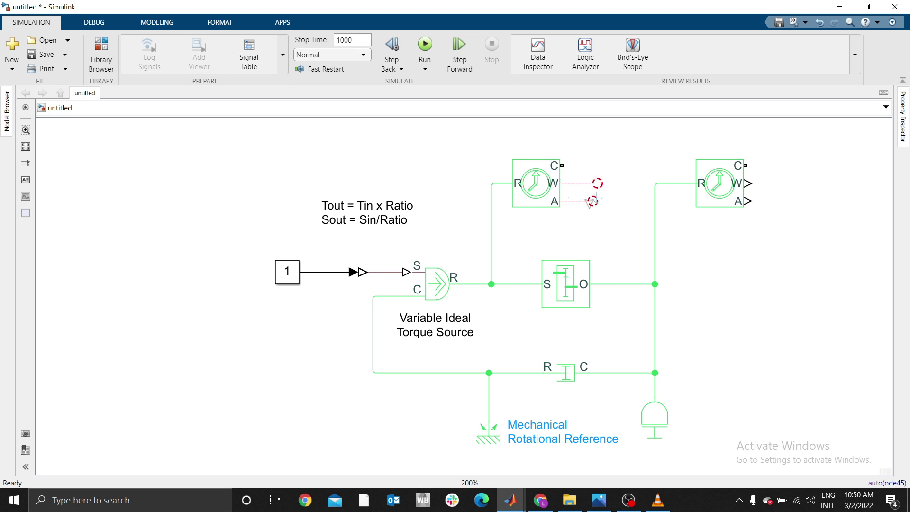
left_click(593, 200)
left_click_drag(749, 182, 775, 201)
left_click(554, 185)
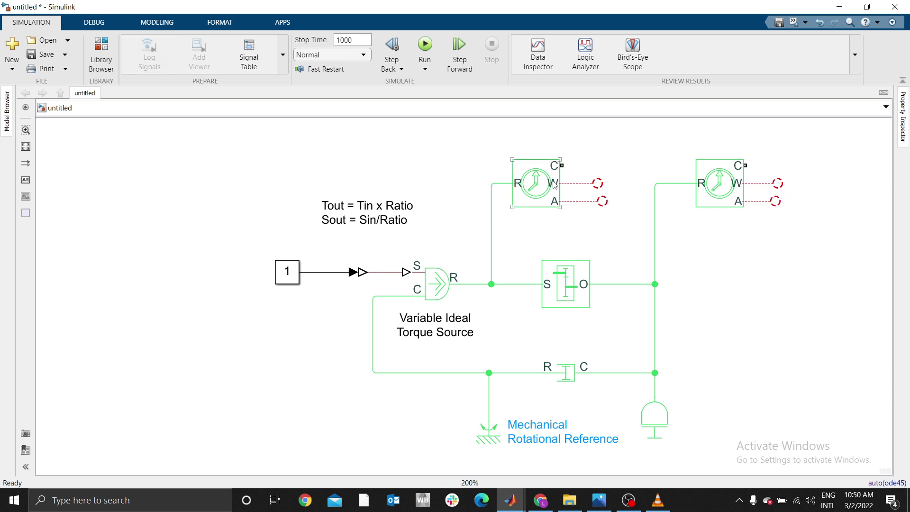
Route the open W-port lines of both rotational motion sensors upward above the sensor blocks
left_click(583, 192)
left_click_drag(600, 183, 602, 125)
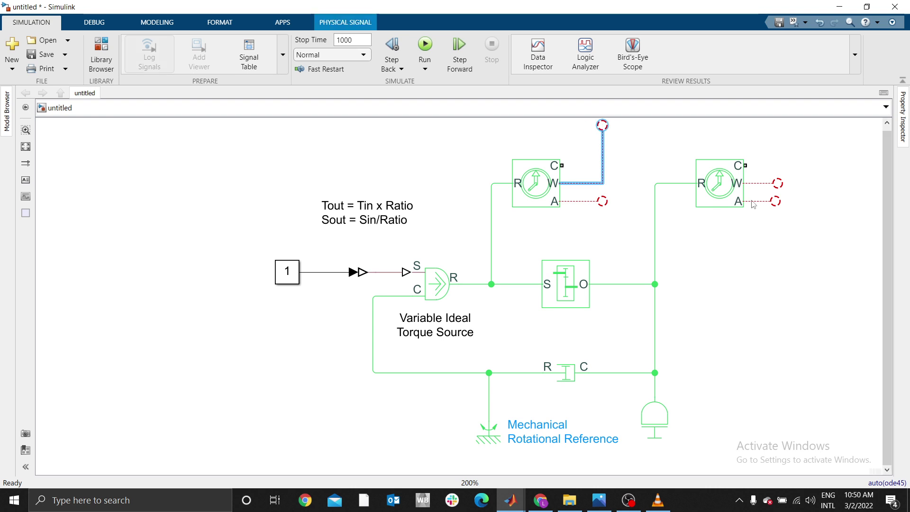
left_click(779, 181)
left_click_drag(778, 179, 779, 125)
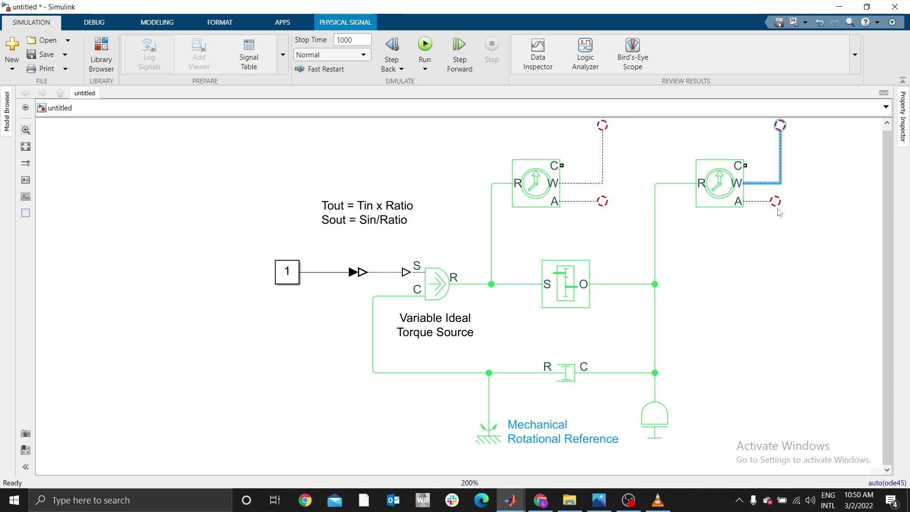
Terminate the A-port lines of both motion sensors with PS Terminator blocks from Simscape's Physical Signals Sinks
left_click(103, 47)
scroll(223, 252, "down", 5)
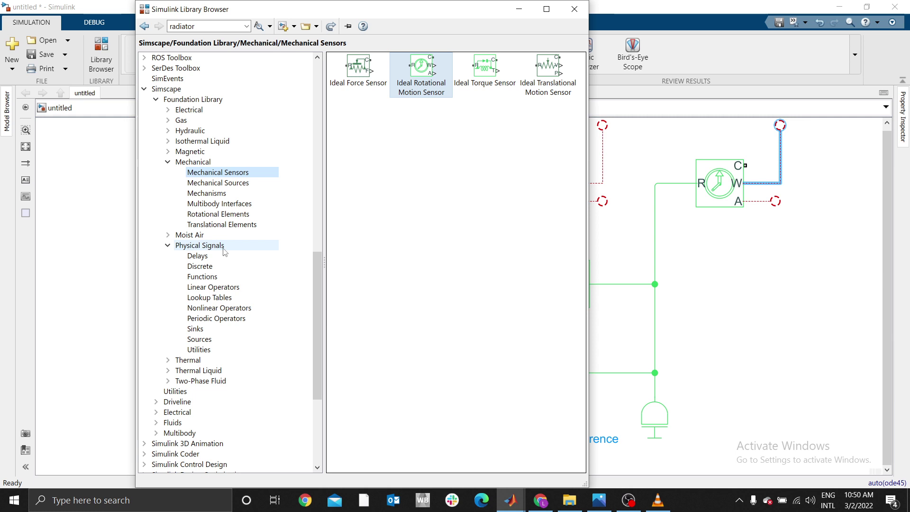
left_click(195, 329)
mouse_move(351, 68)
left_mouse_down()
mouse_move(646, 120)
mouse_move(835, 205)
mouse_move(822, 212)
mouse_move(775, 201)
mouse_move(819, 201)
mouse_move(775, 186)
left_mouse_up()
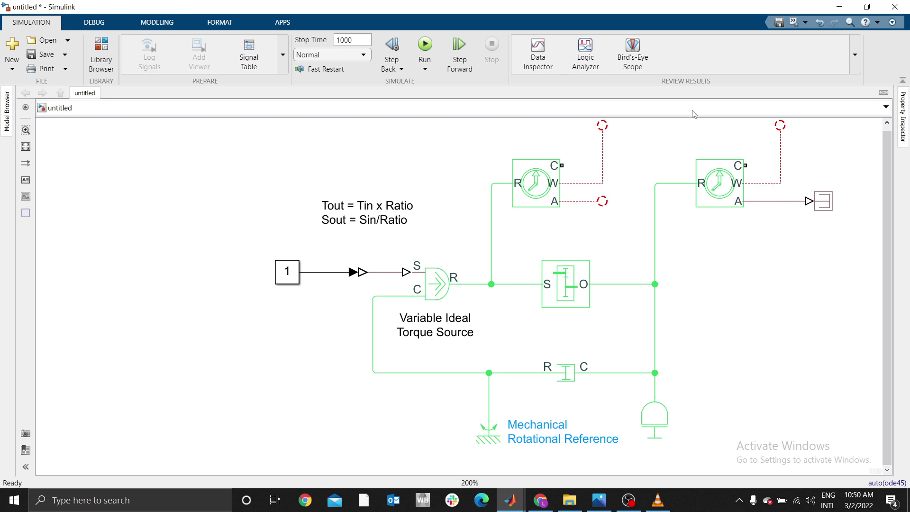
left_click(823, 204)
left_click_drag(824, 204, 616, 201)
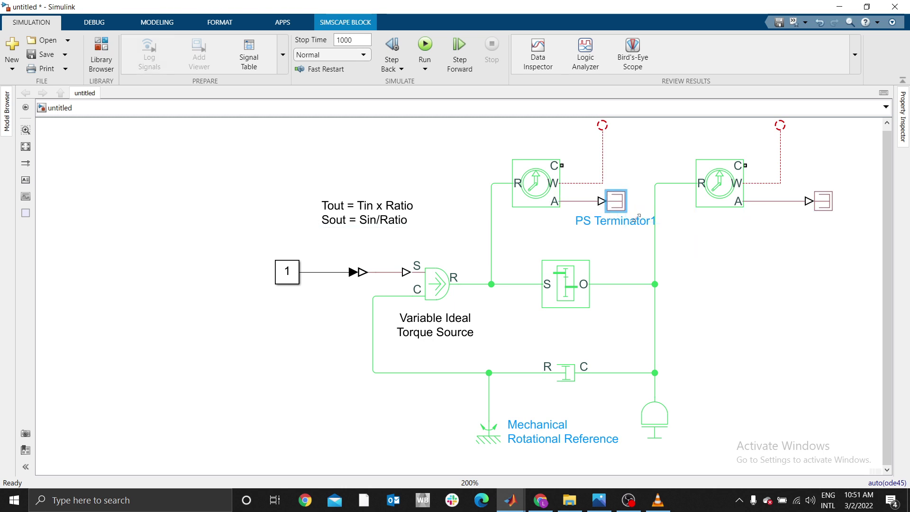
left_click_drag(823, 211, 806, 212)
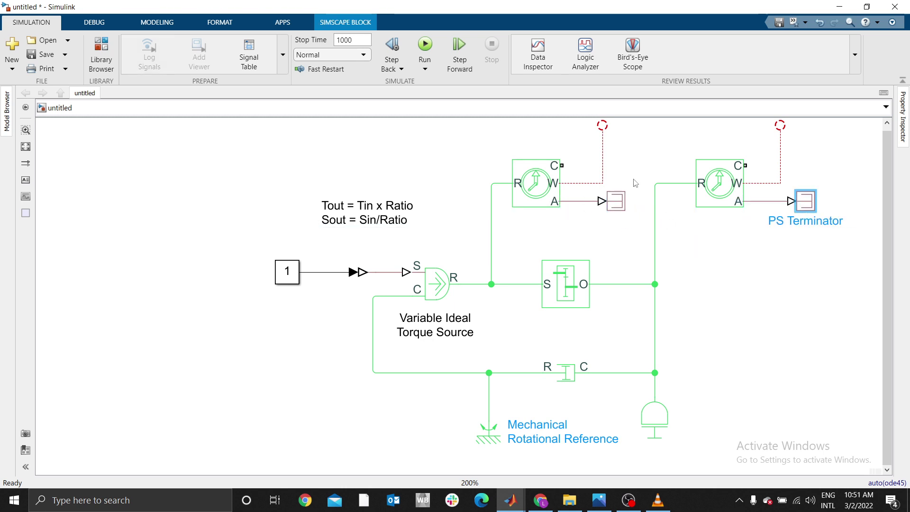
Add a PS-Simulink Converter above the input-side motion sensor and connect it to that sensor's W-port line
scroll(425, 216, "up", 3)
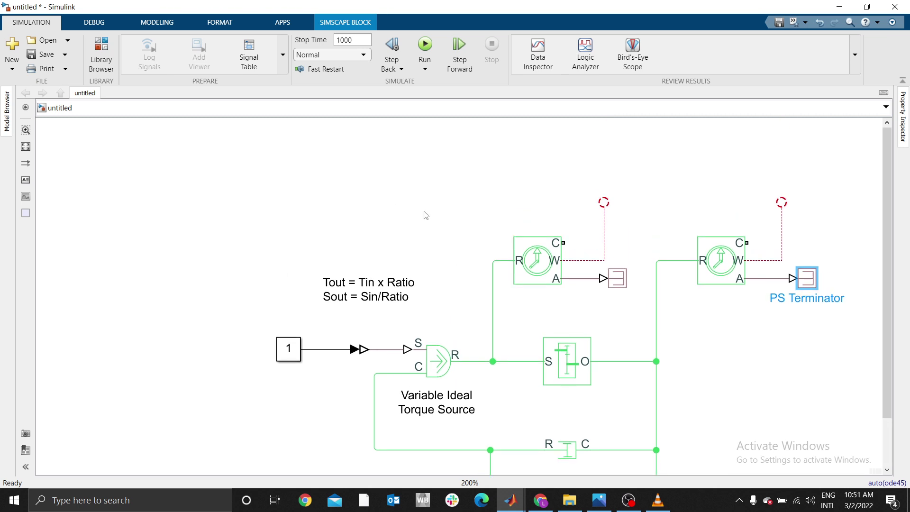
left_click(597, 227)
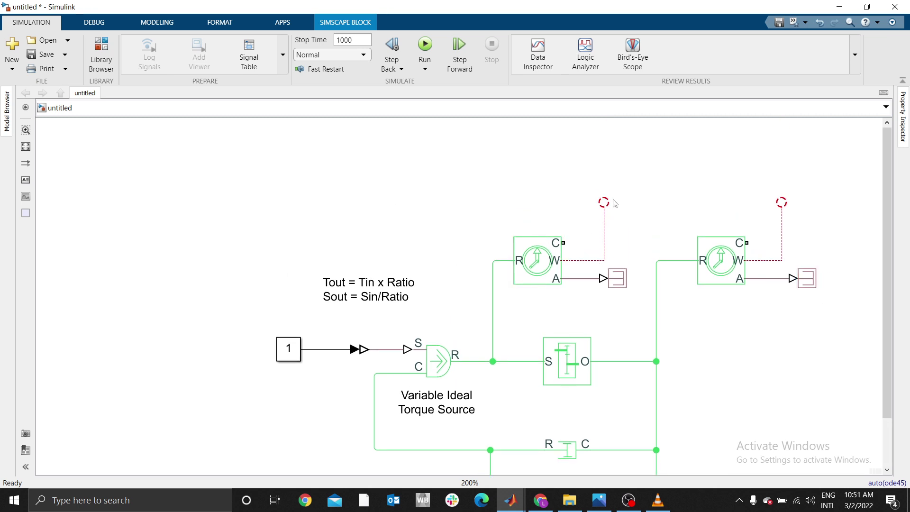
double_click(564, 167)
type("p")
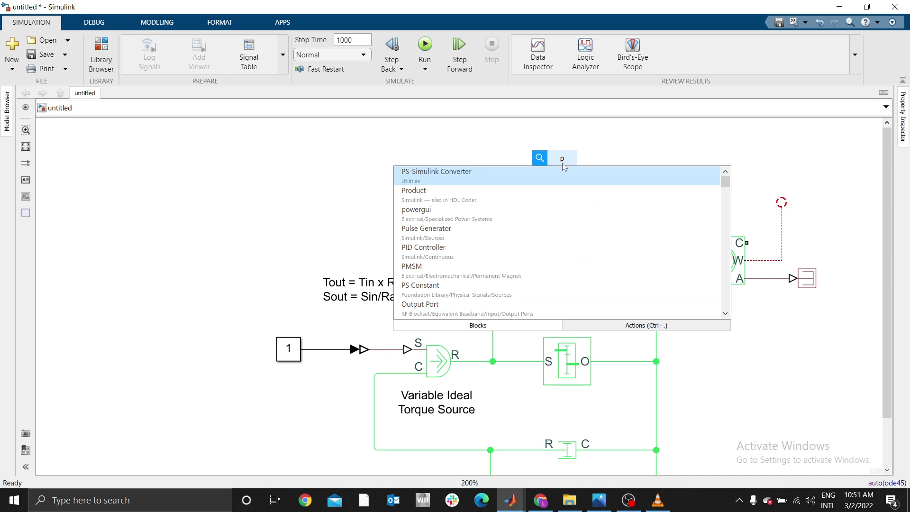
left_click(447, 176)
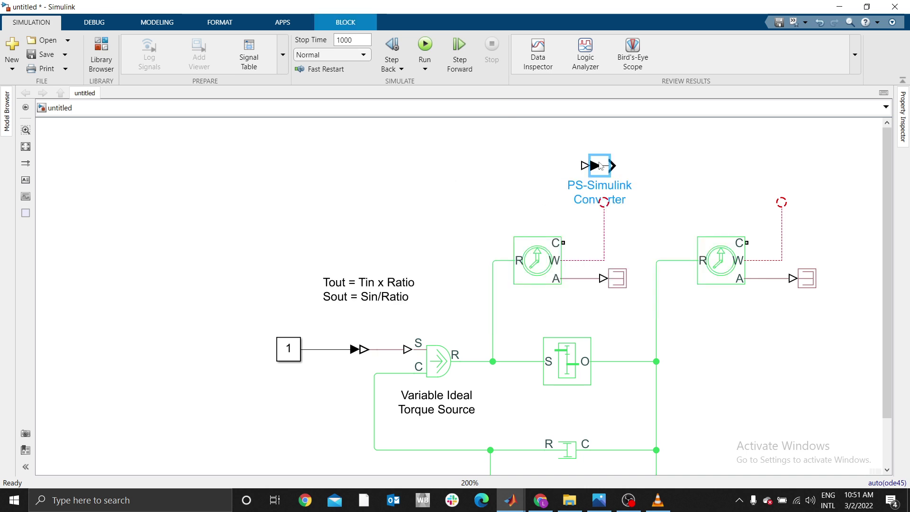
left_click_drag(600, 166, 600, 203)
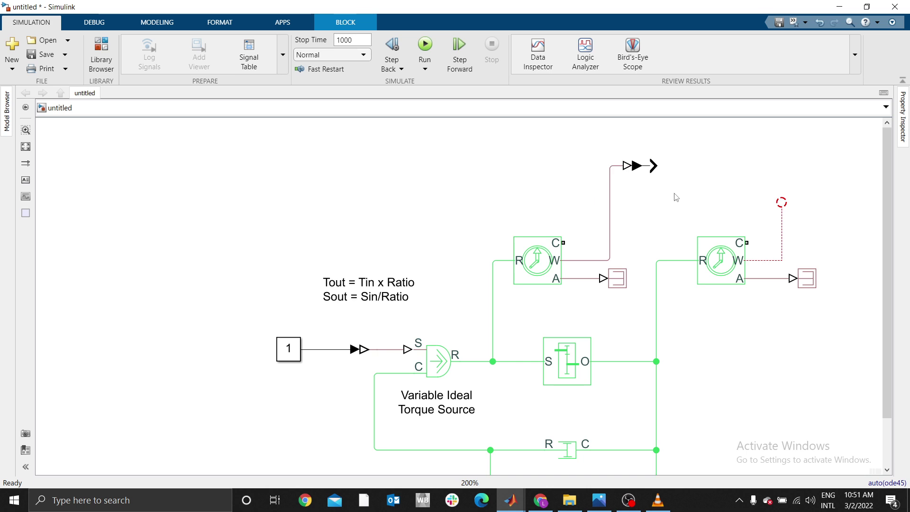
Copy the PS-Simulink Converter above the output-side motion sensor and connect it to that sensor's W-port line
left_click_drag(639, 166, 807, 166)
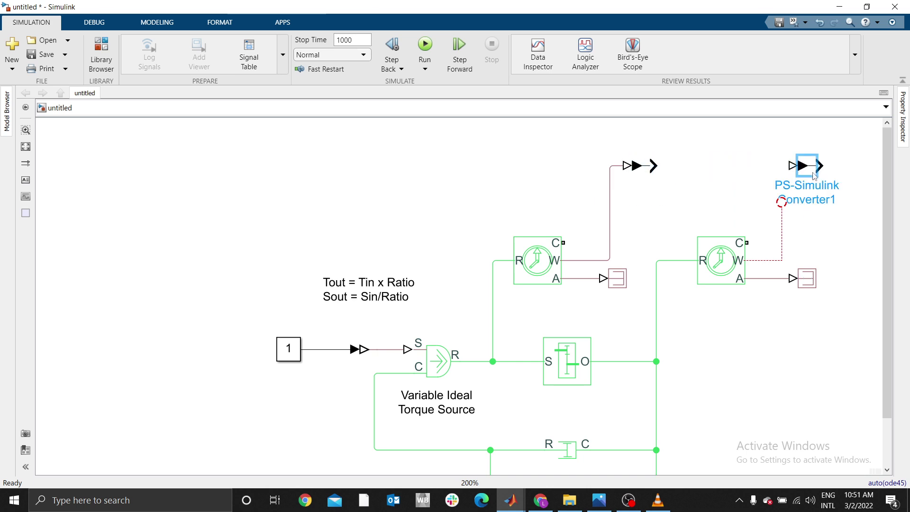
left_click_drag(781, 201, 788, 165)
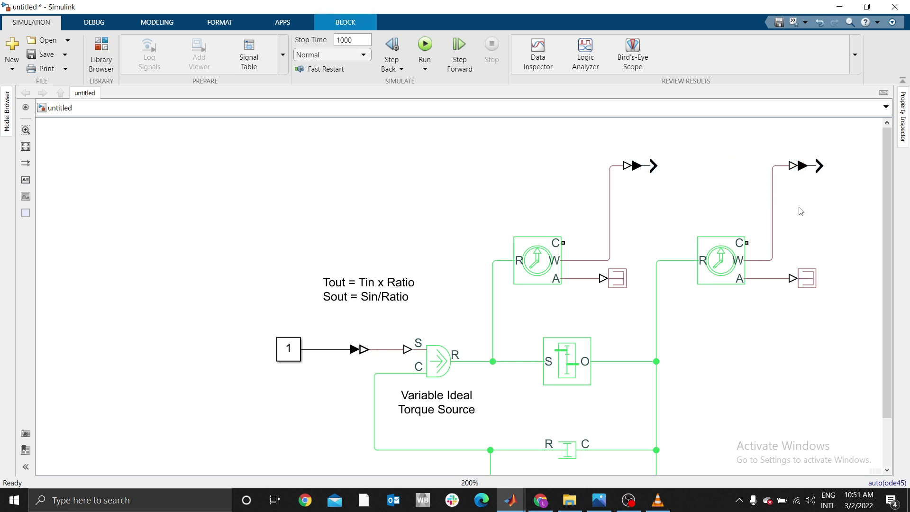
key("space")
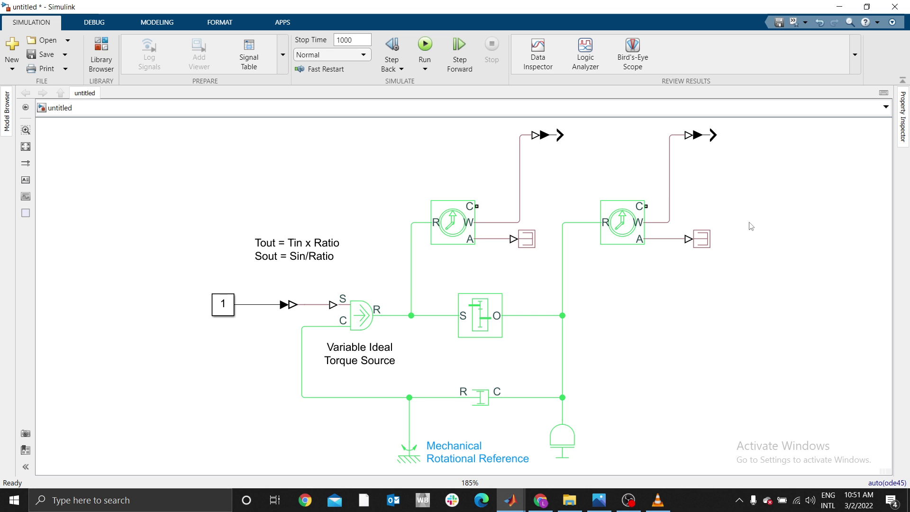
Raise the input-side PS-Simulink Converter, add a Simulink Sinks Scope at the far right, and connect the converter to it
scroll(703, 305, "up", 3)
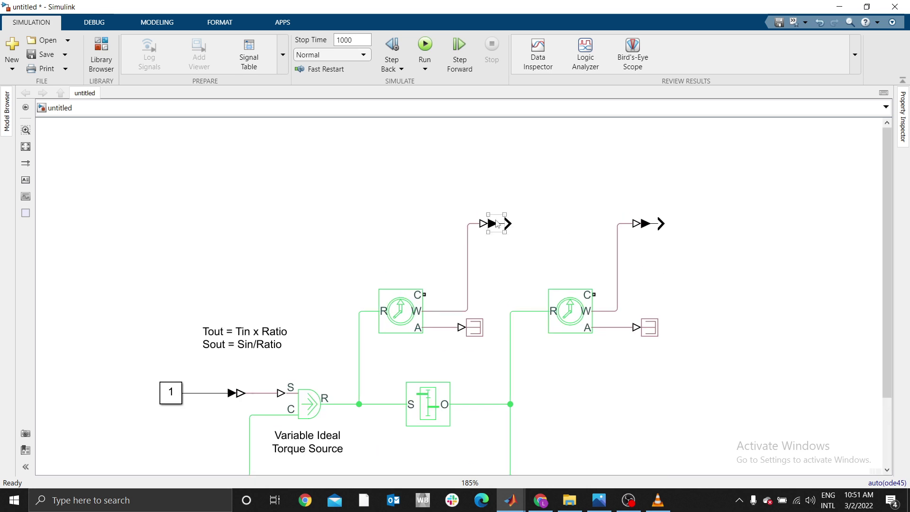
left_click_drag(492, 223, 504, 191)
left_click(654, 181)
double_click(654, 181)
type("scop")
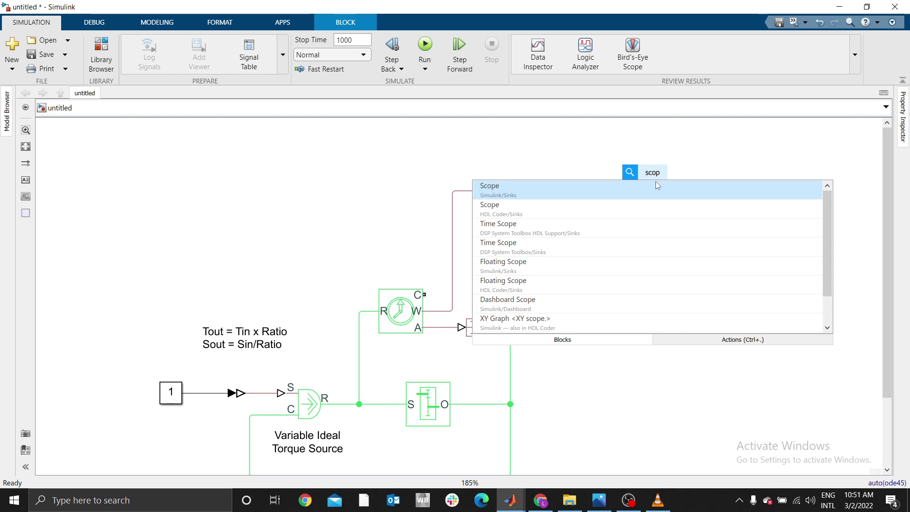
left_click(655, 182)
left_click_drag(647, 184, 795, 195)
left_click(552, 192)
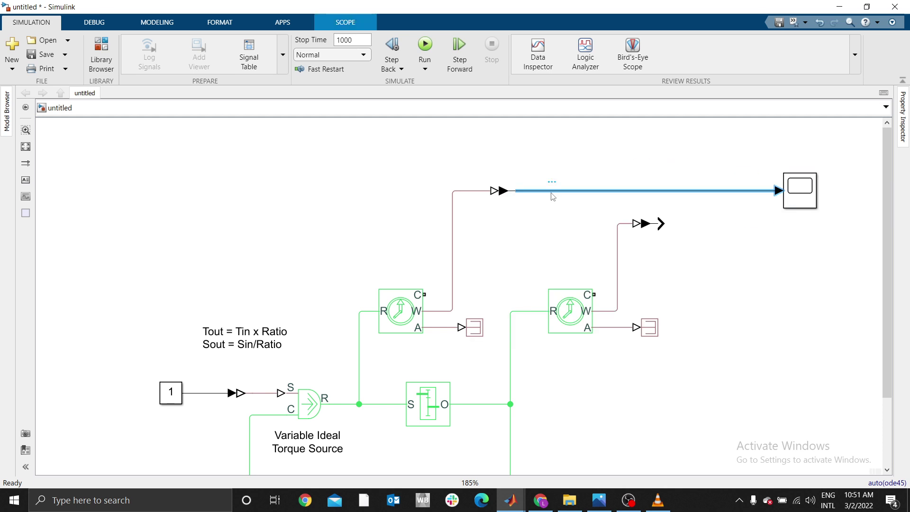
Connect the output-side PS-Simulink Converter to a second Scope input and align the converter so the line is straight
left_click_drag(662, 225, 804, 218)
left_click(749, 251)
left_click(646, 230)
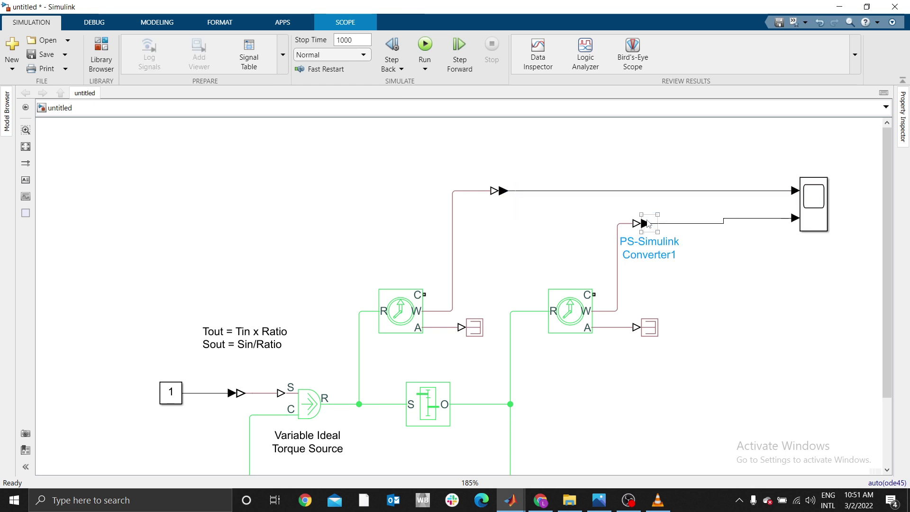
left_click_drag(646, 230, 646, 225)
left_click(690, 254)
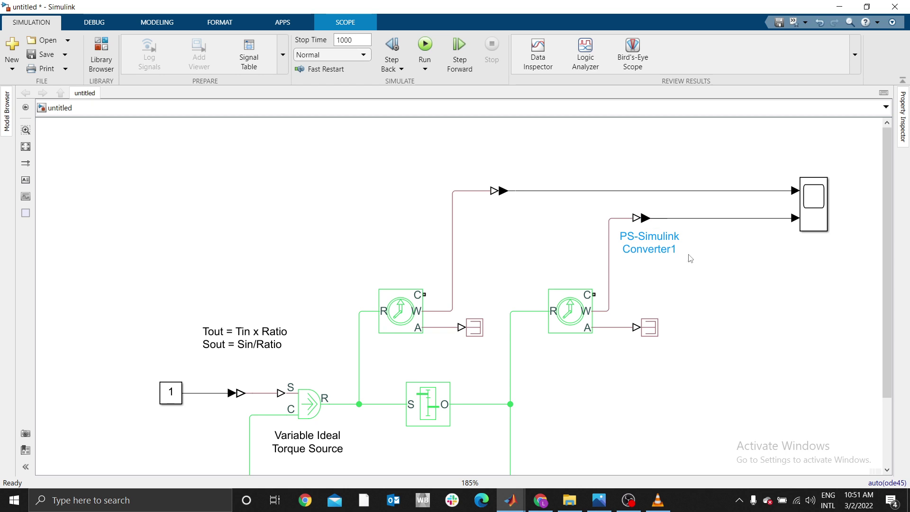
Label the two Scope signal lines "Input" for the input-side sensor and "Output" for the output-side sensor
double_click(694, 193)
type("Inp")
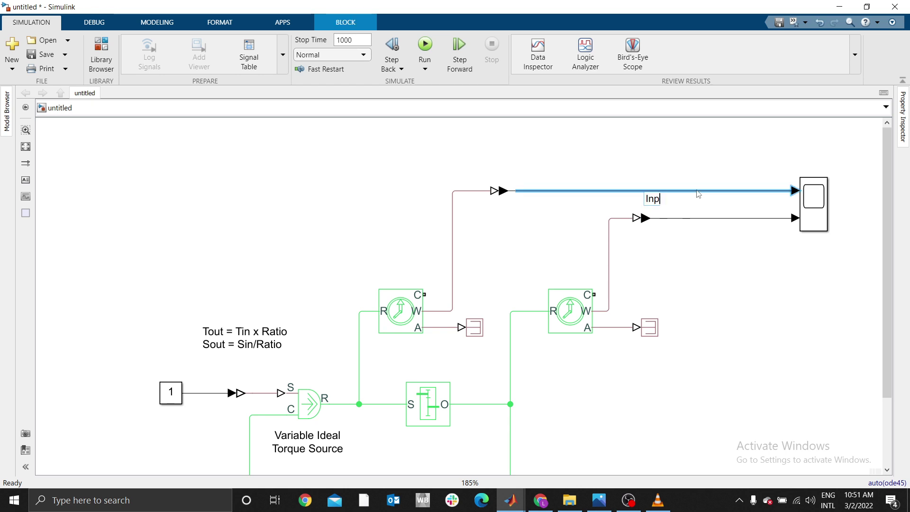
type("ut")
left_click(777, 270)
double_click(703, 218)
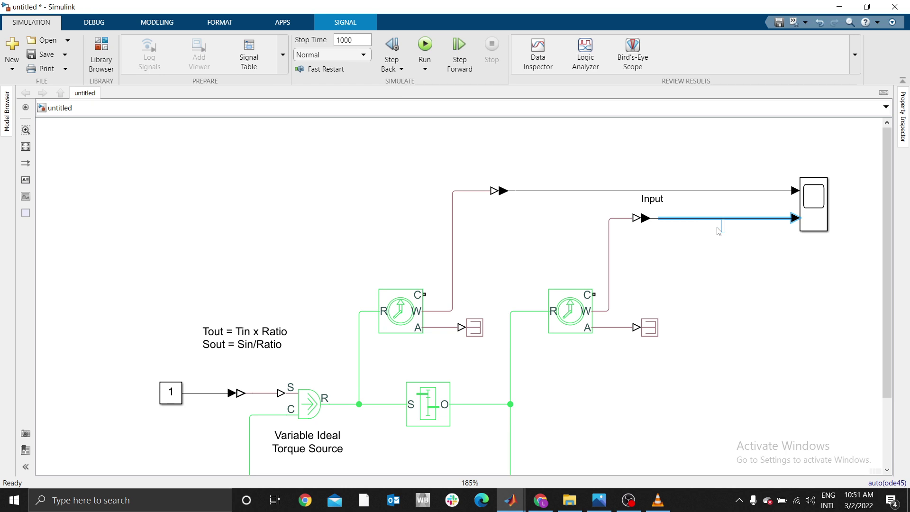
type("Output")
left_click(758, 268)
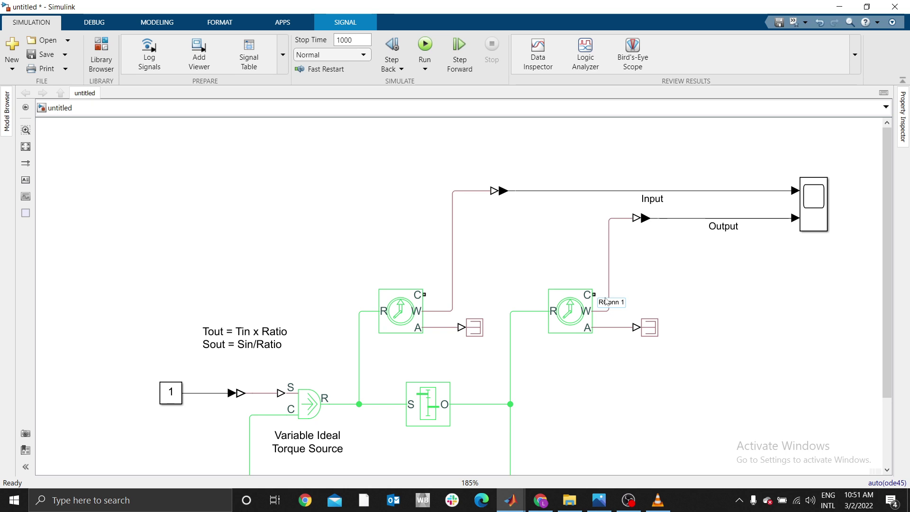
Move the output-side PS-Simulink Converter right along its line, closer to the Scope
left_click_drag(644, 218, 681, 219)
left_click(293, 414)
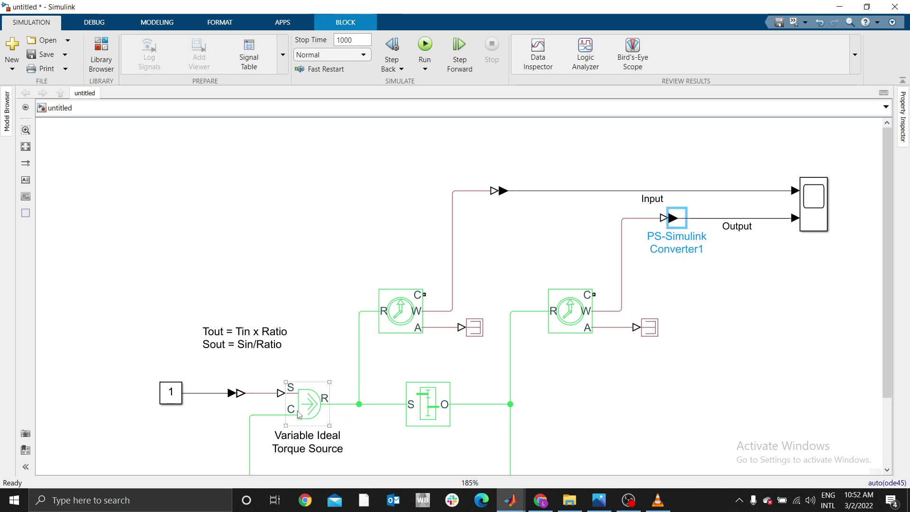
left_click(344, 399)
Copy the Mechanical Rotational Reference block to the open area left of the input-side motion sensor
scroll(357, 390, "down", 5)
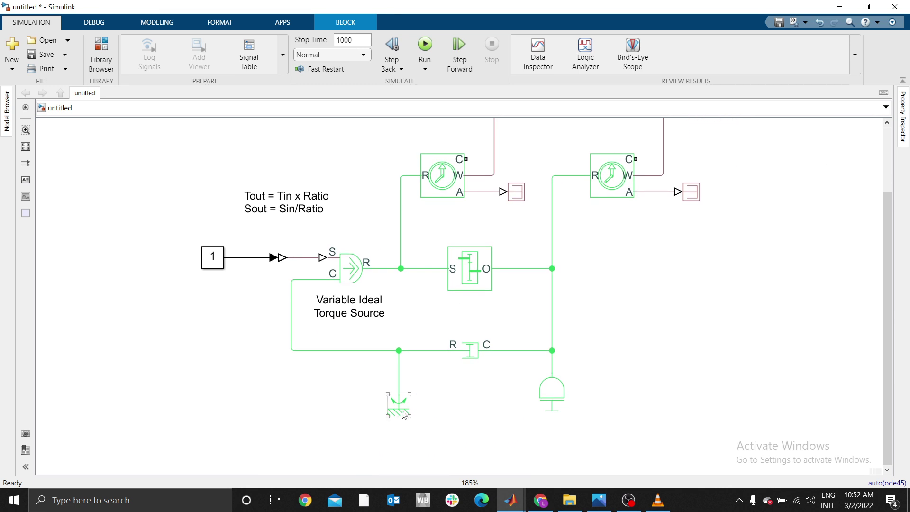
left_click_drag(403, 407, 355, 143)
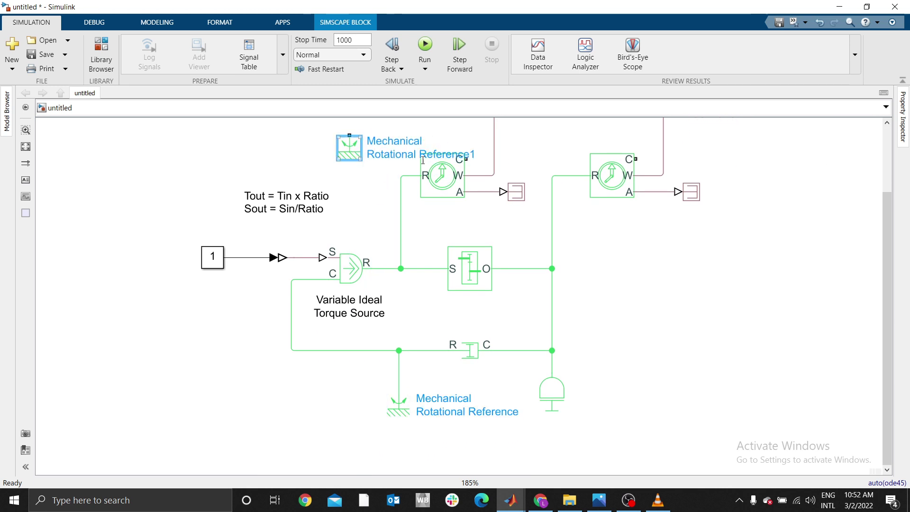
key("space")
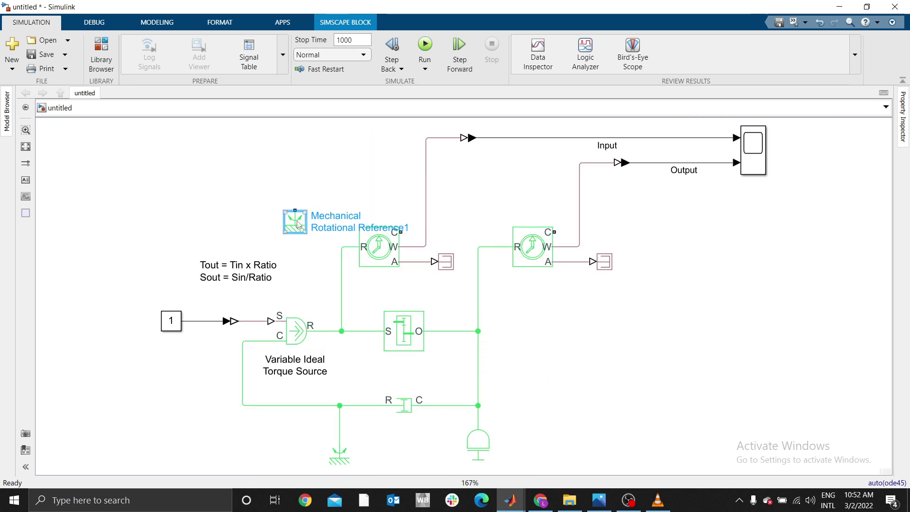
Copy the rotational reference above the output-side motion sensor, turn it upside down, and connect it to the sensor's C port
left_click_drag(299, 224, 539, 202)
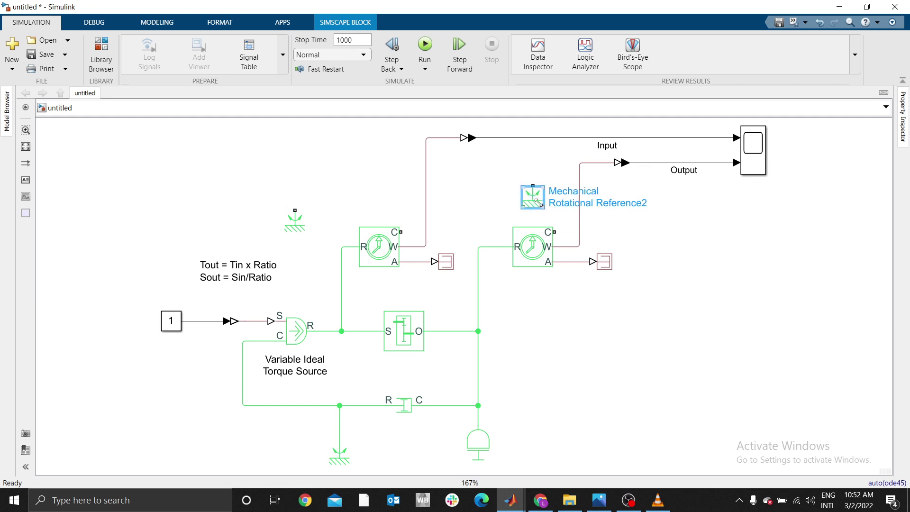
key("ctrl+r")
key("ctrl+r")
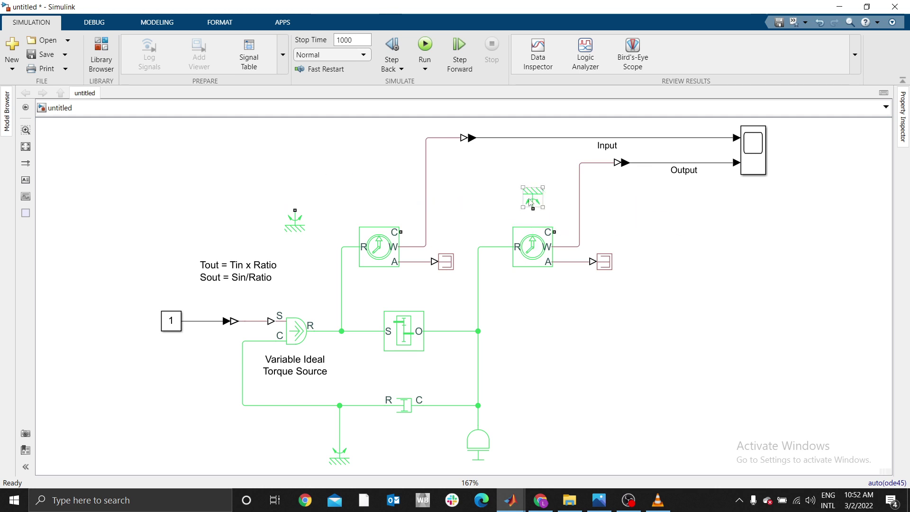
mouse_move(531, 203)
left_mouse_down()
mouse_move(561, 198)
mouse_move(546, 212)
mouse_move(553, 229)
left_mouse_up()
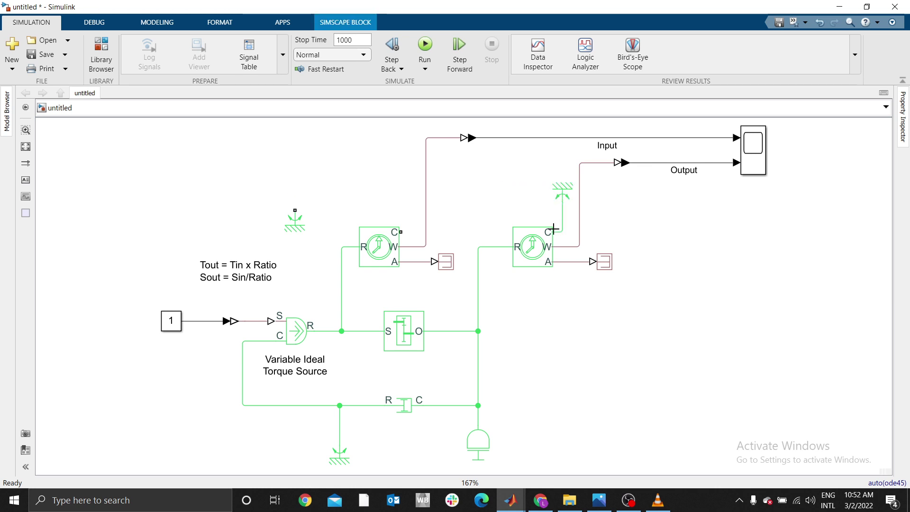
Place an upside-down Mechanical Rotational Reference above the input-side motion sensor and connect it to the sensor's C port
mouse_move(295, 219)
left_mouse_down()
mouse_move(413, 194)
mouse_move(400, 194)
mouse_move(401, 232)
left_mouse_up()
key("ctrl+r")
key("ctrl+r")
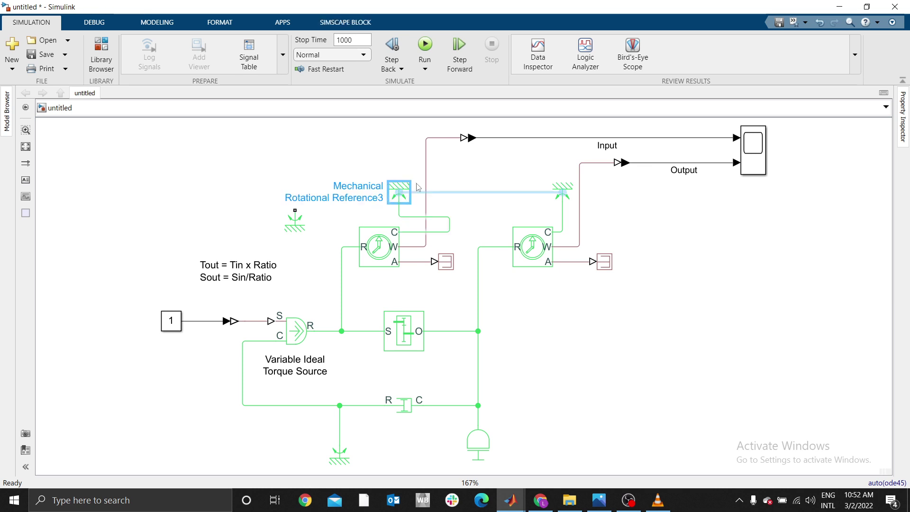
Spread out the input-side sensor layout: move its reference up and left, its PS-Simulink Converter right, and the motion sensor slightly left
left_click_drag(405, 195, 437, 177)
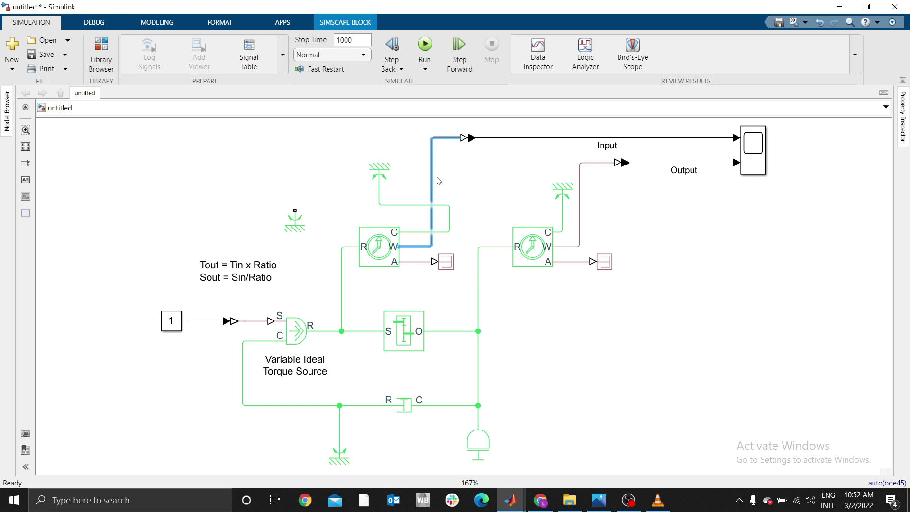
left_click_drag(469, 138, 495, 138)
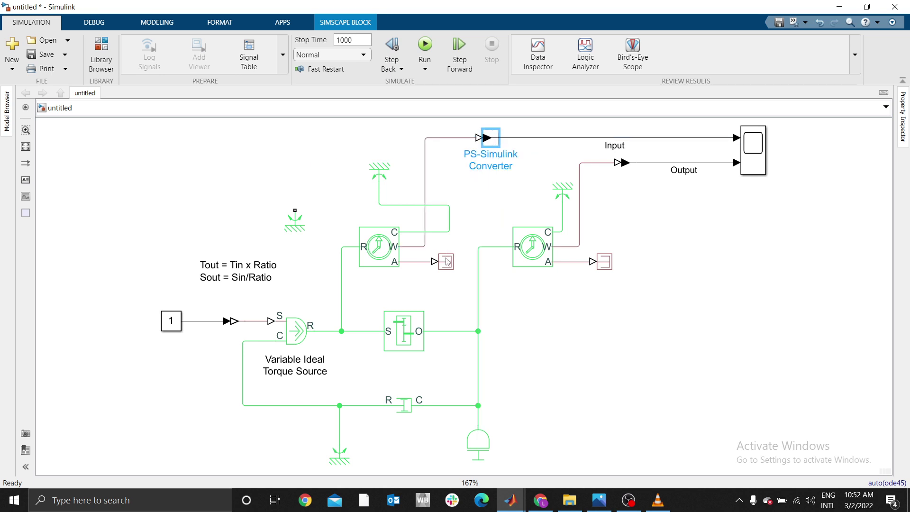
left_click(374, 249)
left_click_drag(374, 249, 370, 249)
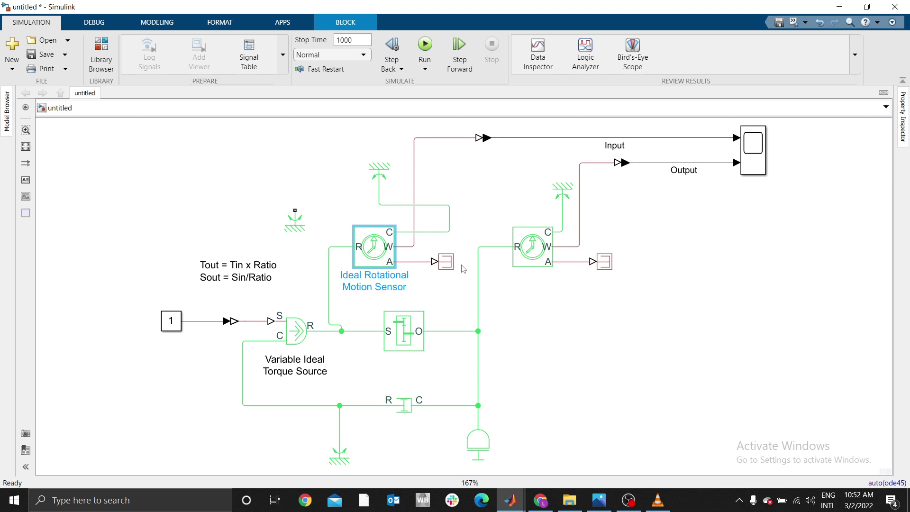
Align the input-side rotational reference above the sensor's C port and reroute their connection so it clears the W signal line
left_click(451, 226)
left_click_drag(450, 227, 406, 227)
left_click(380, 172)
left_click_drag(380, 172, 394, 172)
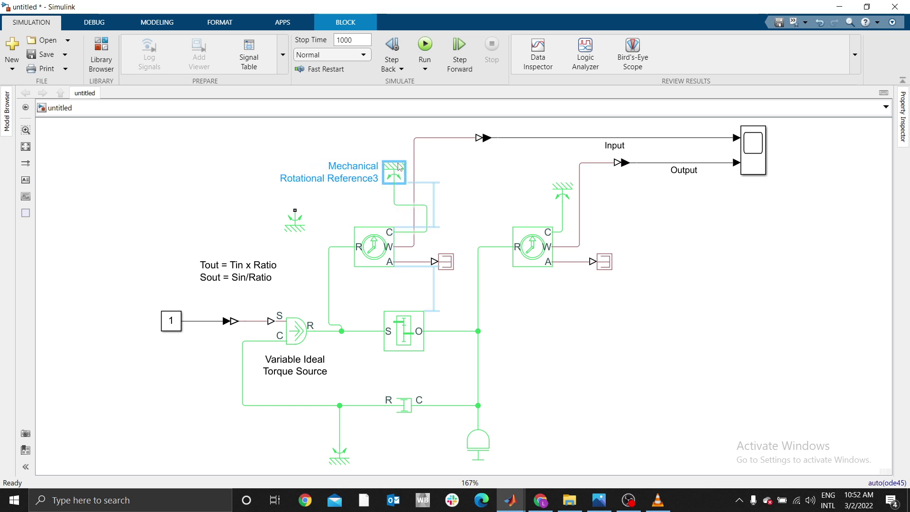
left_click(428, 213)
left_click_drag(428, 214, 406, 214)
Delete the unconnected Mechanical Rotational Reference left of the input-side motion sensor
left_click(341, 217)
left_click(302, 230)
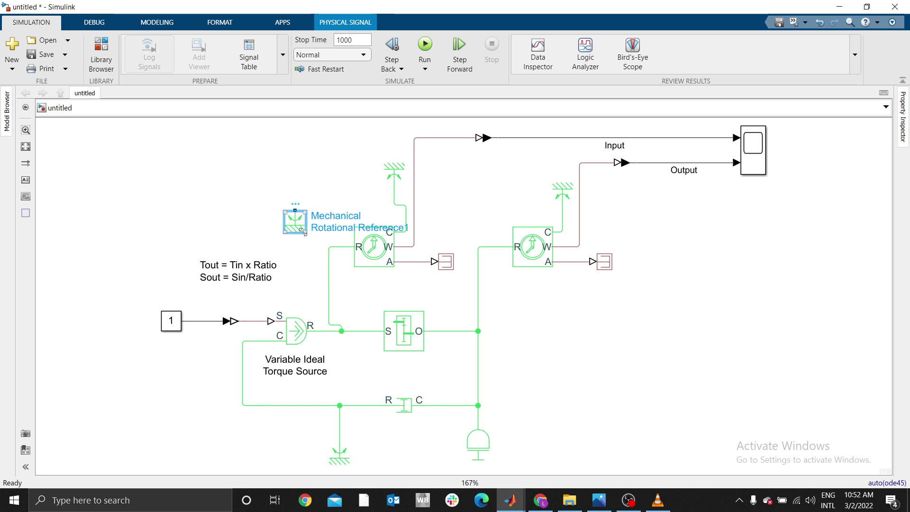
key("Delete")
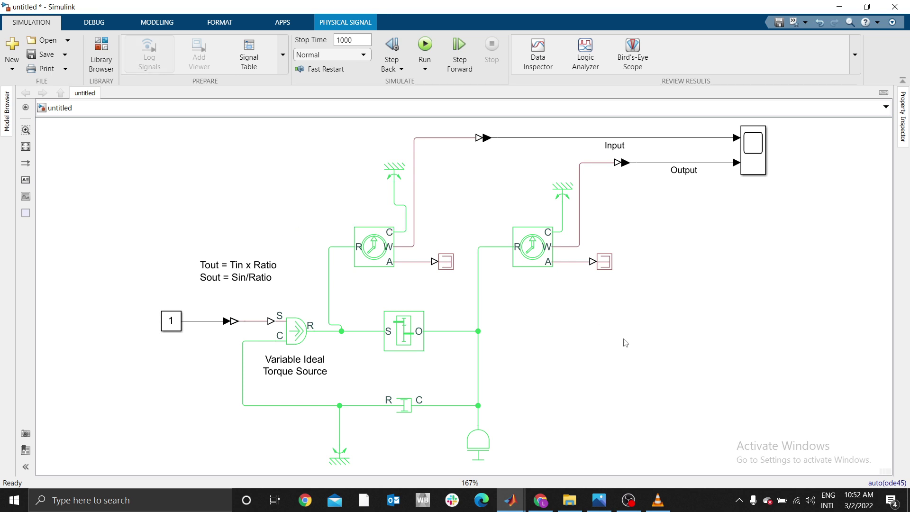
left_click(626, 342)
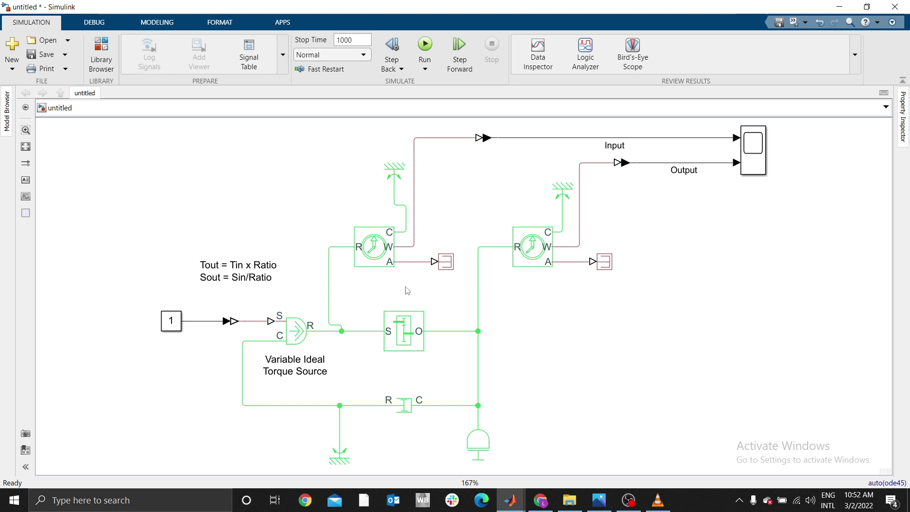
Review the drivetrain path from the Variable Ideal Torque Source through the Gear Box to the Inertia
left_click(393, 334)
left_click(298, 338)
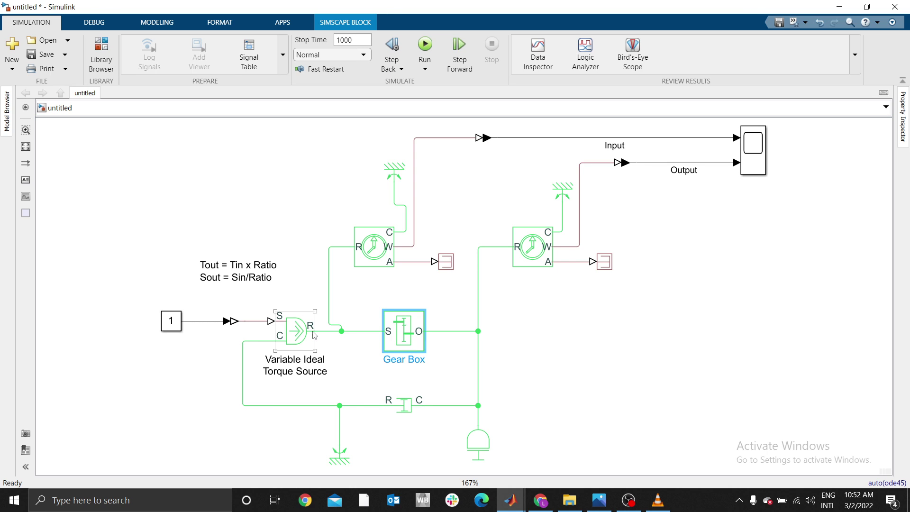
left_click(600, 351)
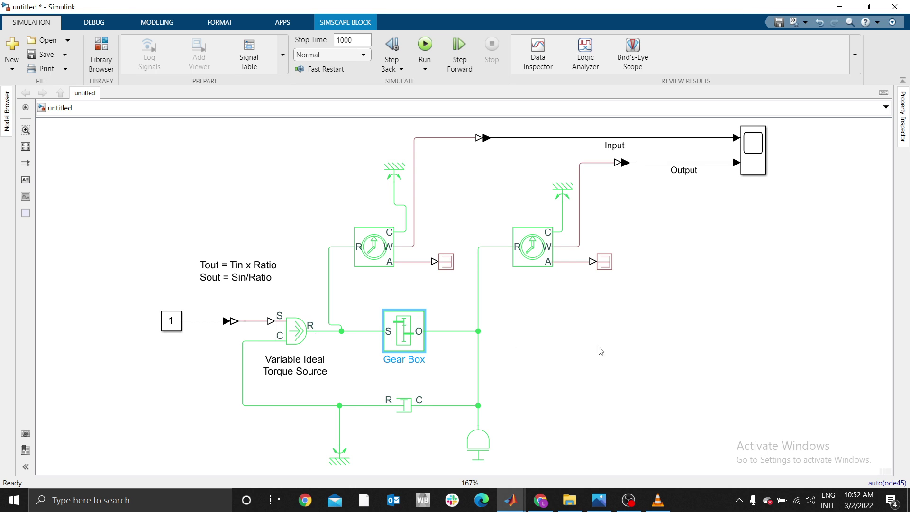
left_click(417, 337)
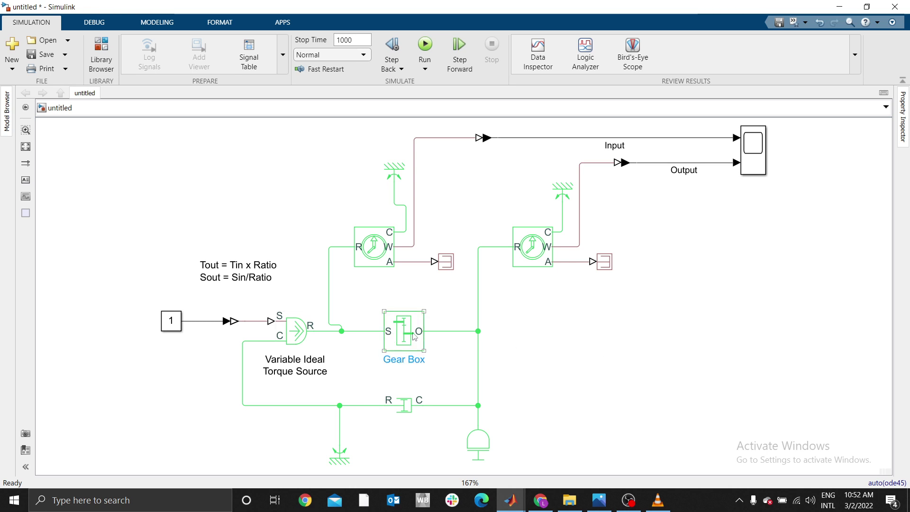
left_click(507, 332)
left_click(474, 447)
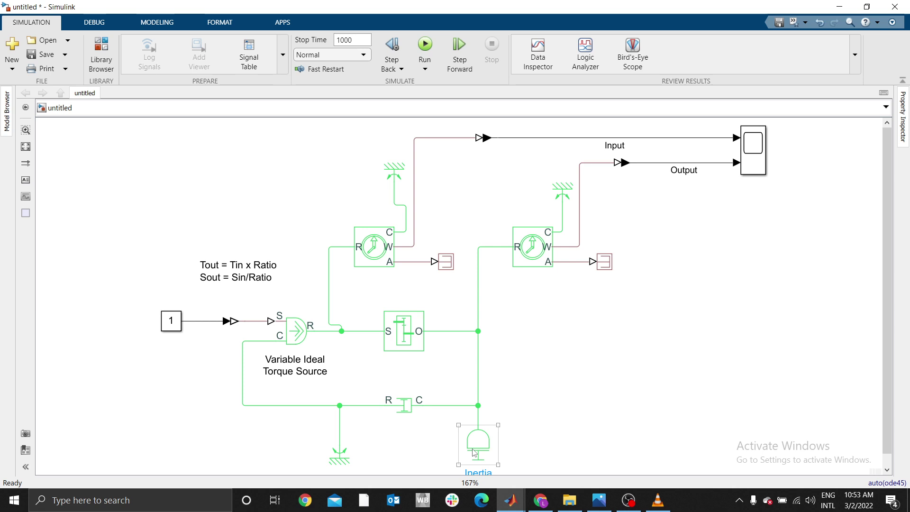
left_click(684, 442)
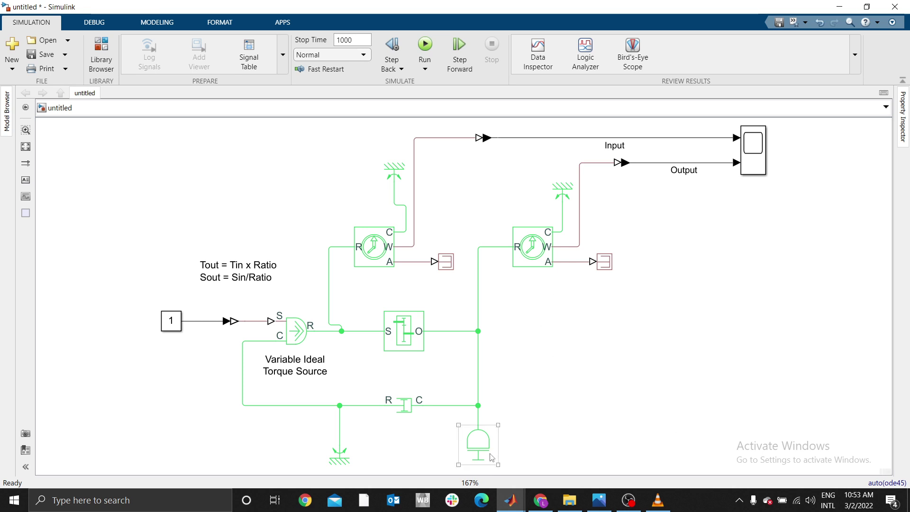
Inspect the Rotational Damper's damping coefficient and review how the gear box connects to the output-side motion sensor
left_click(413, 408)
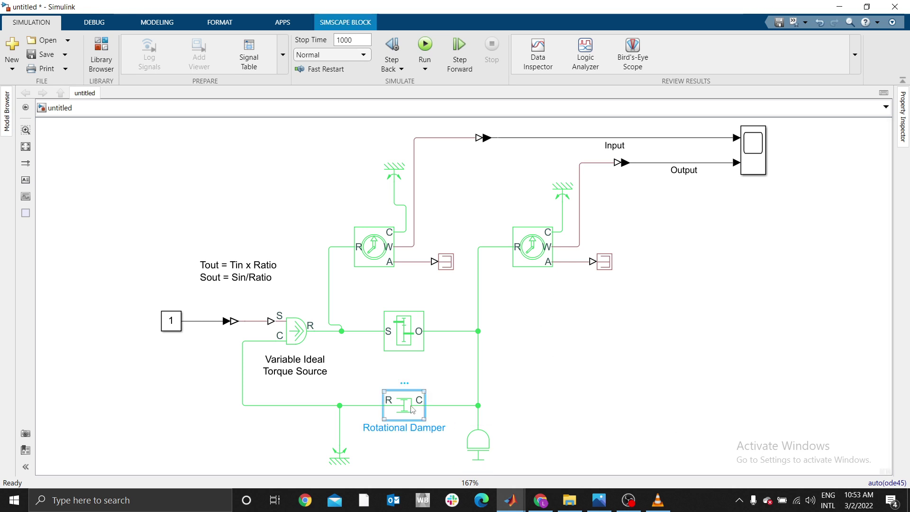
double_click(413, 408)
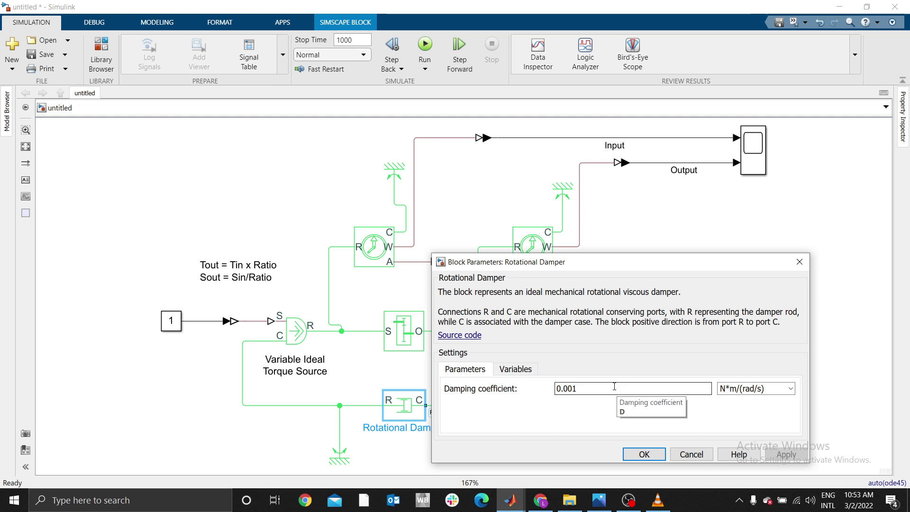
left_click(644, 454)
left_click(458, 363)
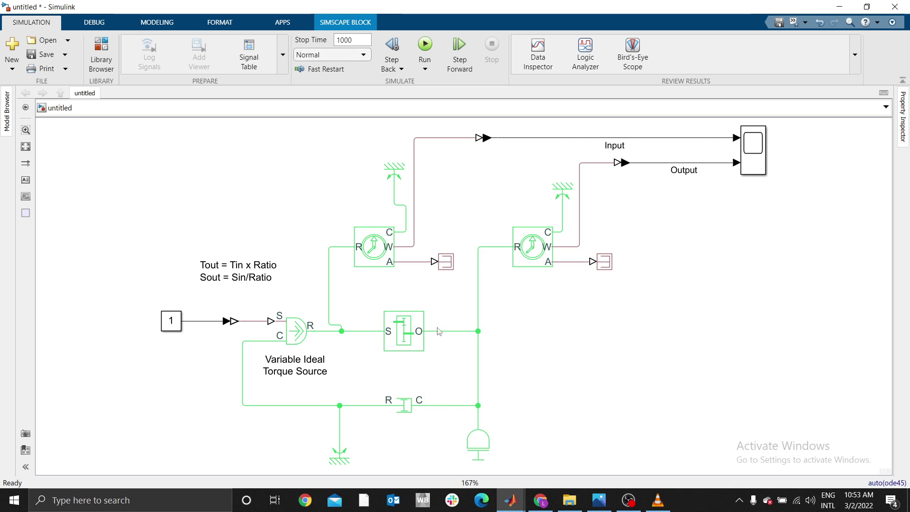
left_click(522, 258)
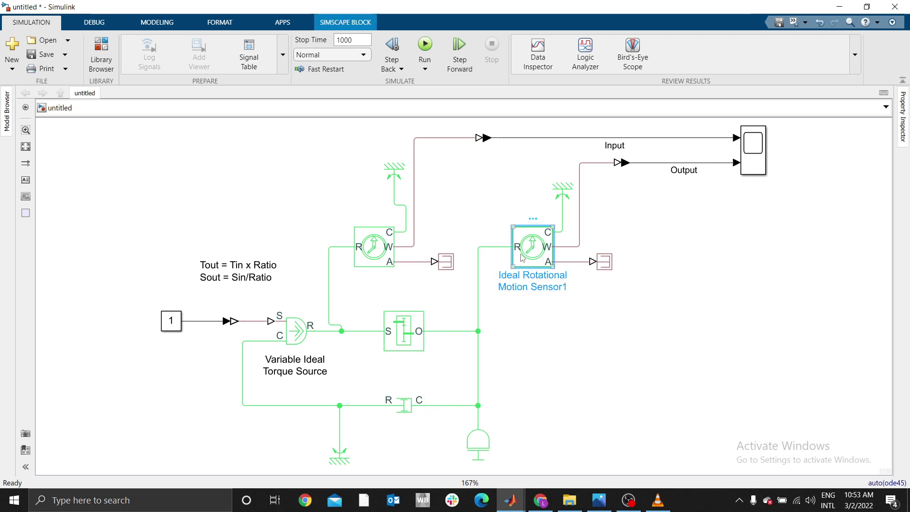
left_click(393, 338)
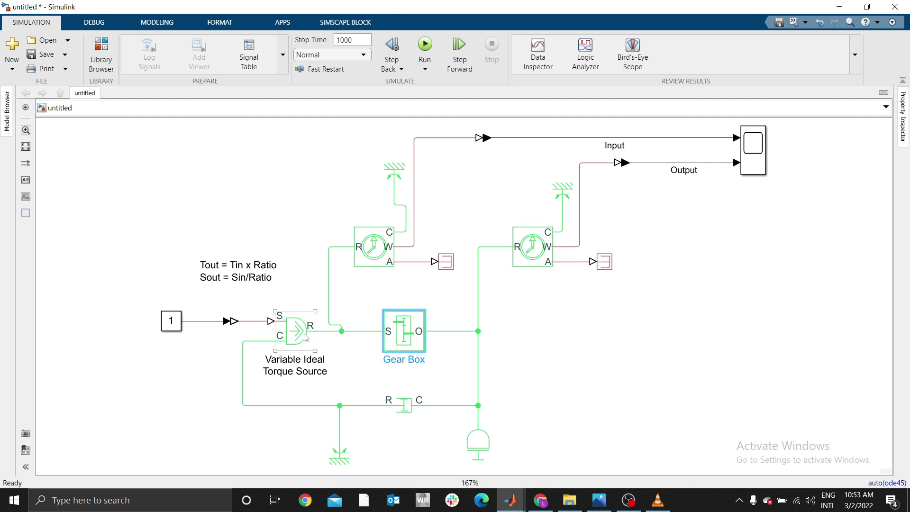
left_click(469, 309)
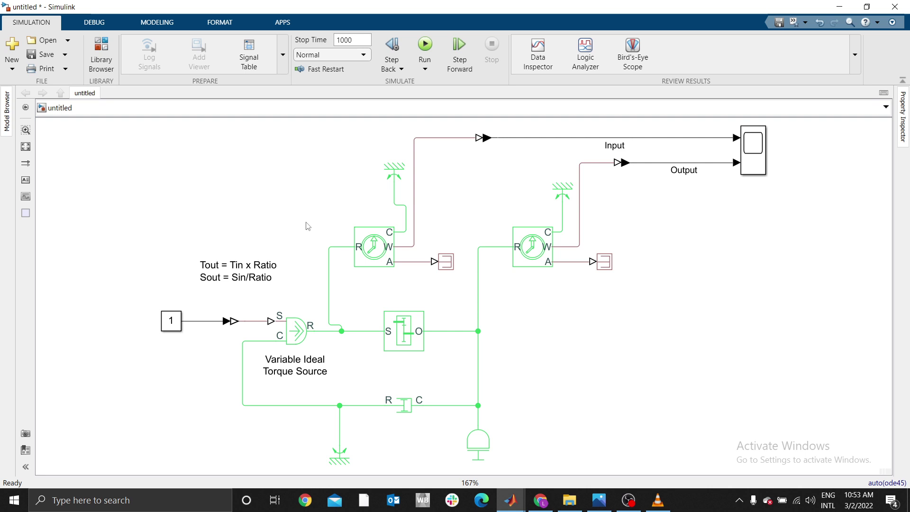
Add a Solver Configuration block left of the input-side rotational reference and connect it to that reference's line
double_click(326, 188)
type("f")
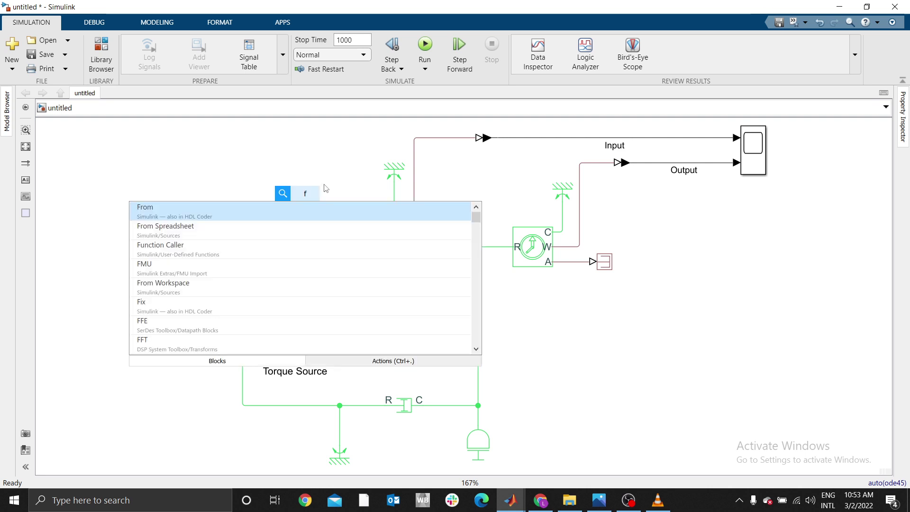
key("BackSpace")
type("solver")
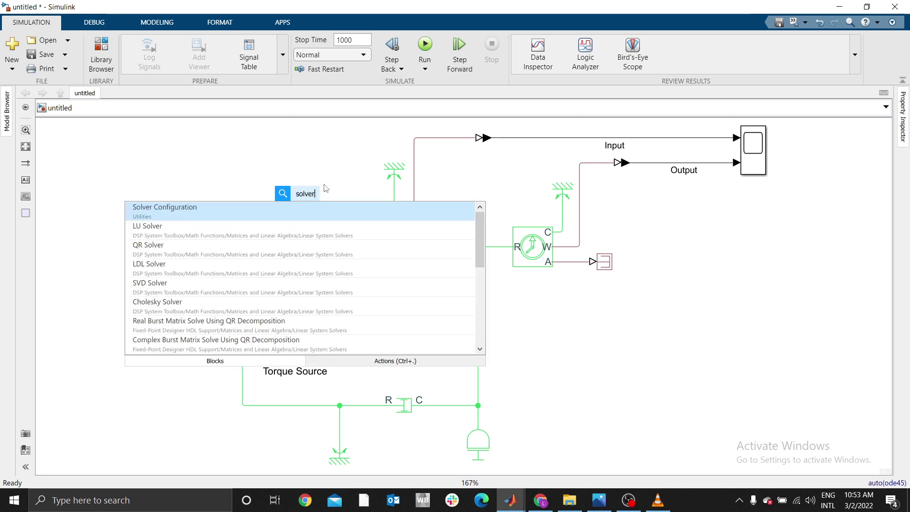
left_click(164, 208)
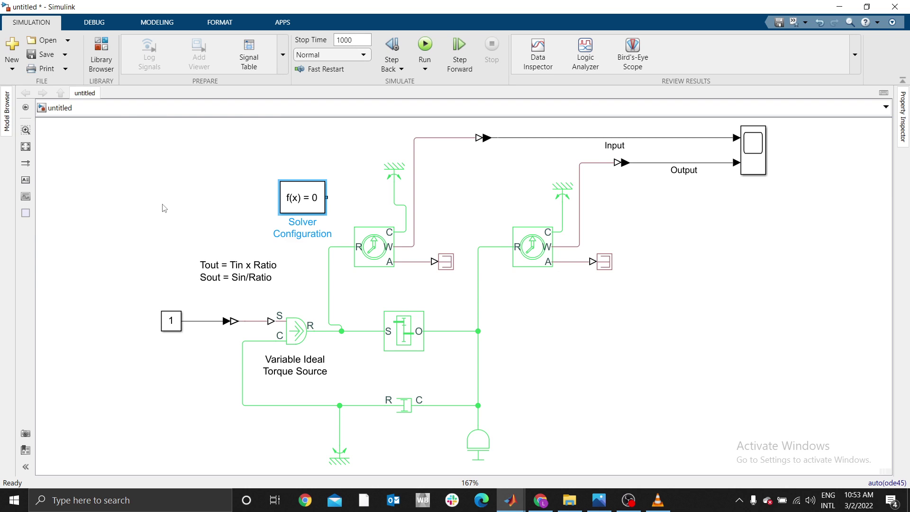
left_click_drag(312, 199, 392, 199)
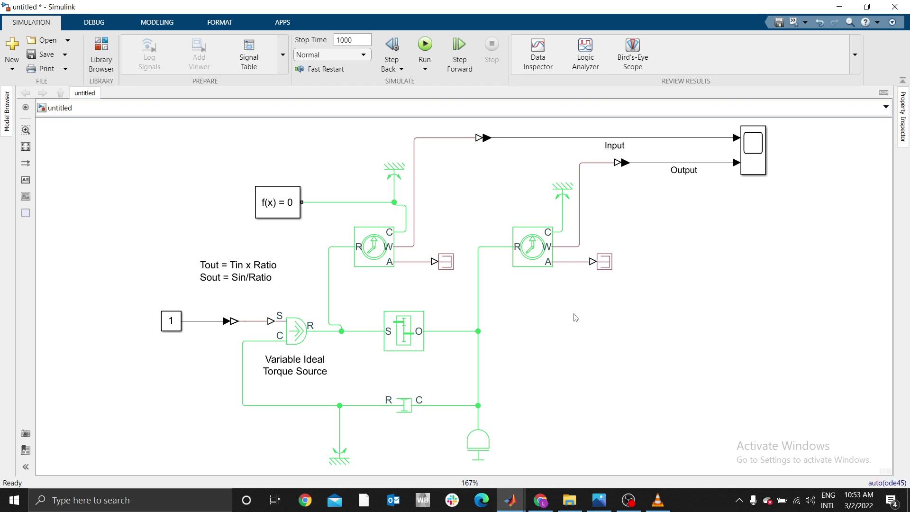
Set the model's variable-step solver to ode23t (mod. stiff/Trapezoidal) in the configuration parameters and accept the change
left_click(175, 21)
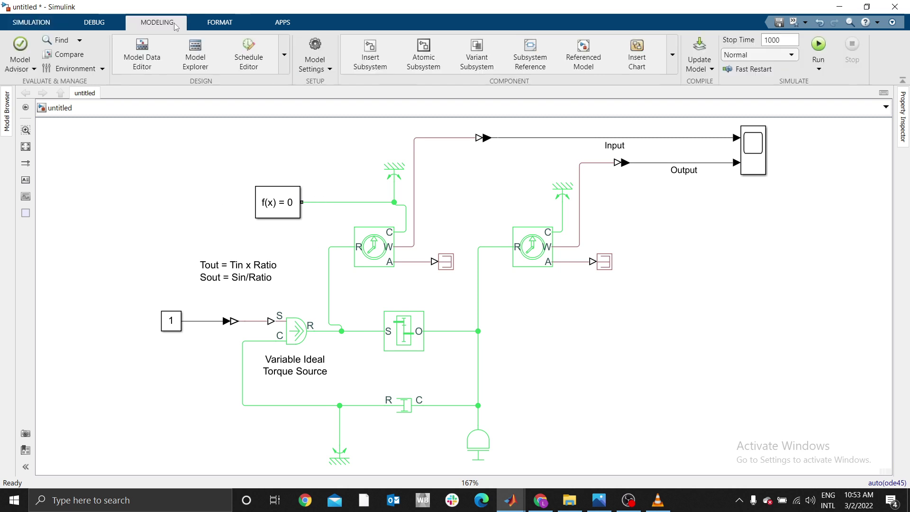
left_click(329, 71)
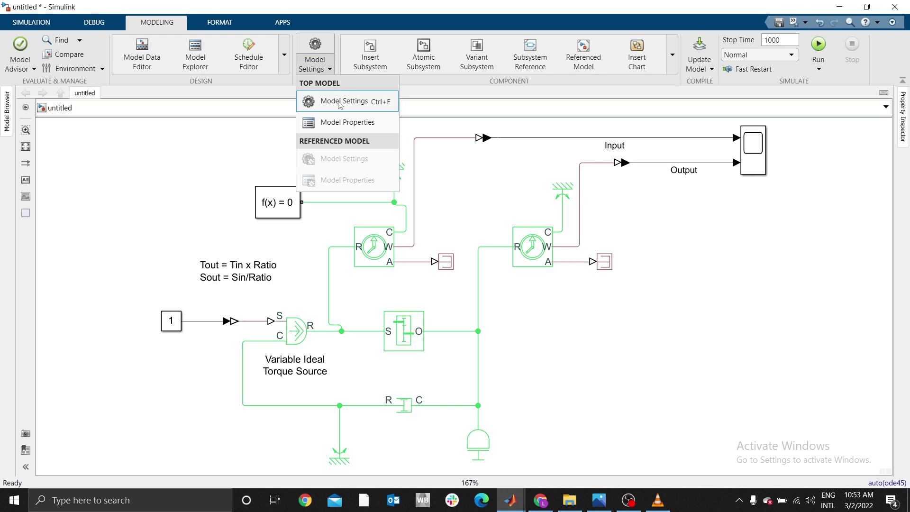
left_click(340, 105)
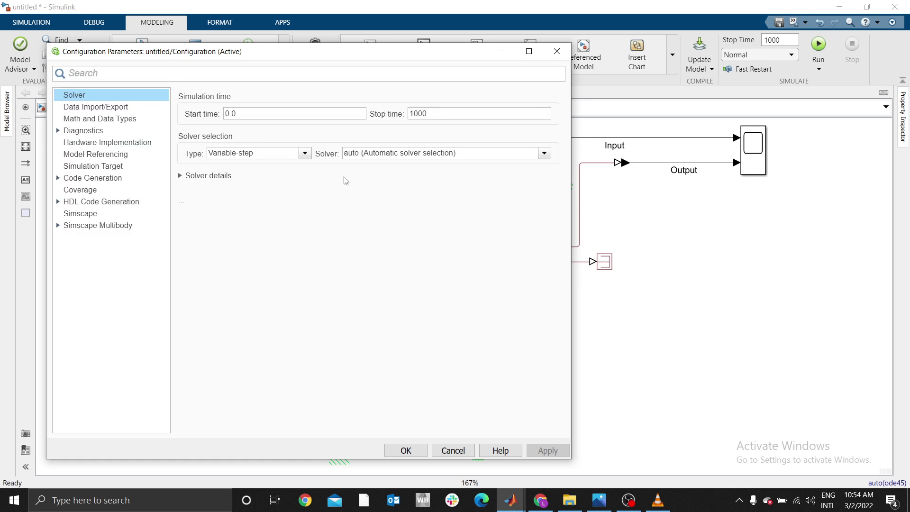
left_click(185, 182)
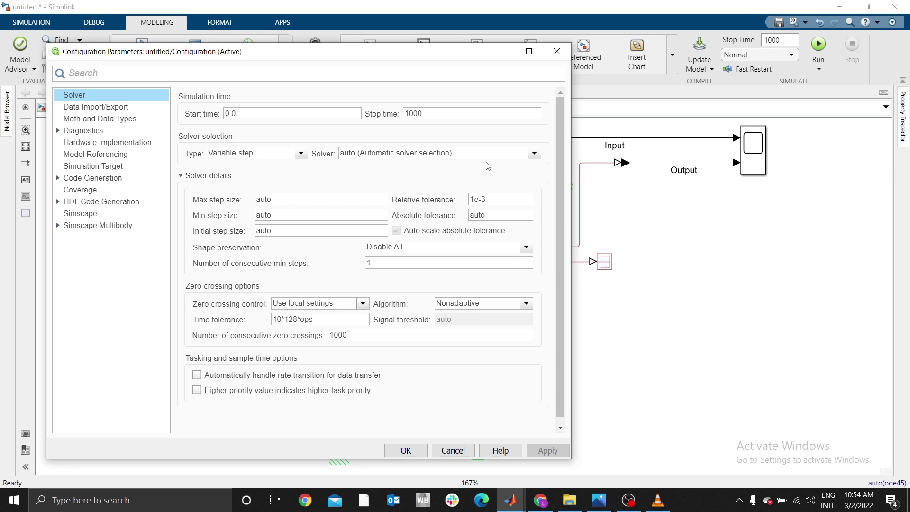
left_click(534, 153)
left_click(539, 158)
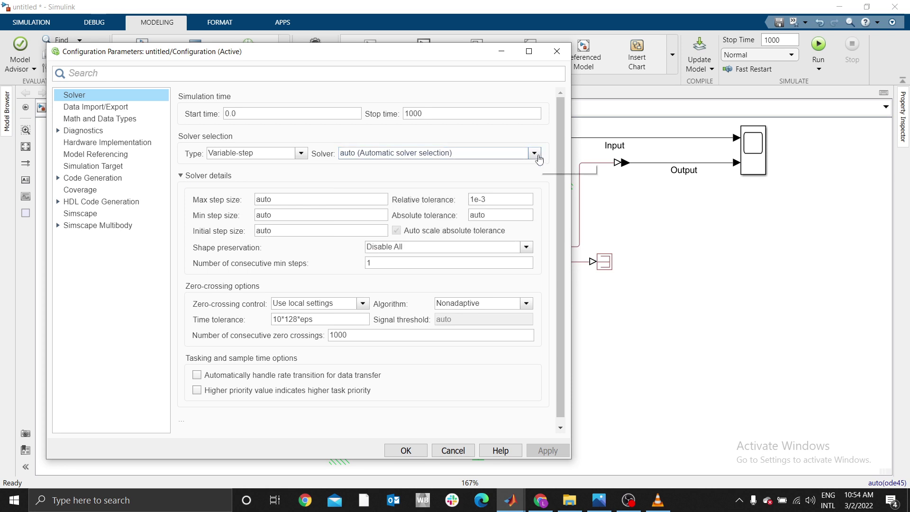
left_click(538, 156)
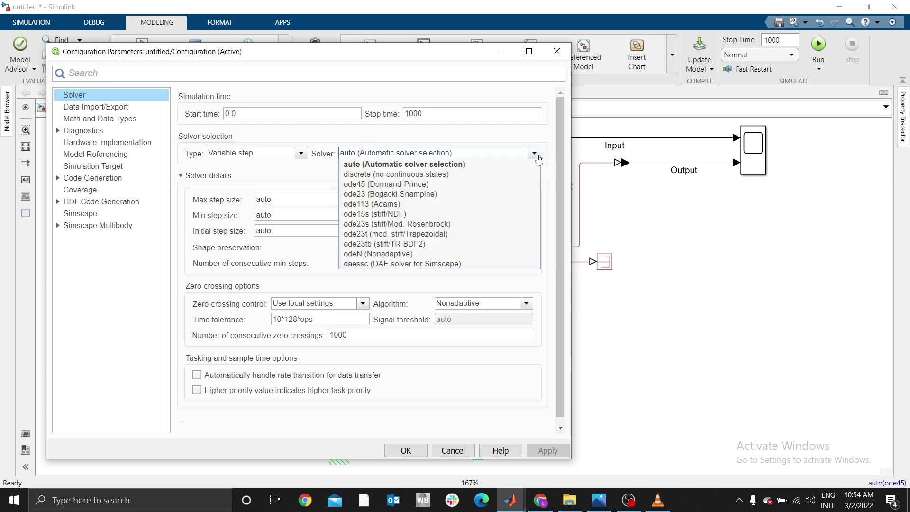
left_click(366, 234)
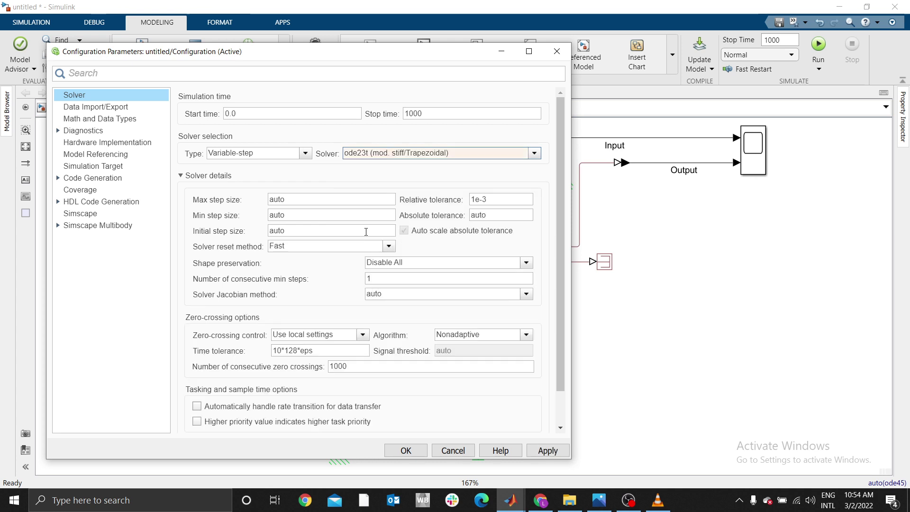
left_click(405, 450)
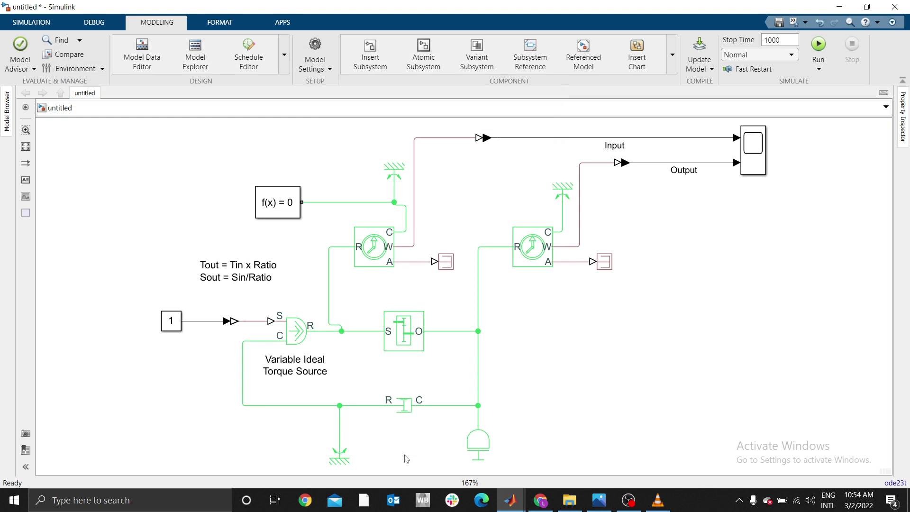
left_click(895, 483)
Set the simulation stop time to 100 and run the model
left_click(38, 23)
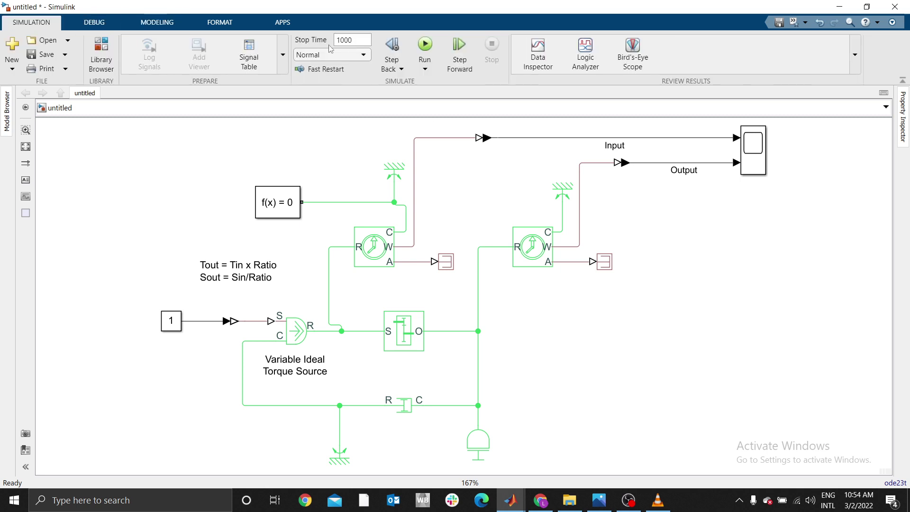
double_click(357, 40)
type("11000")
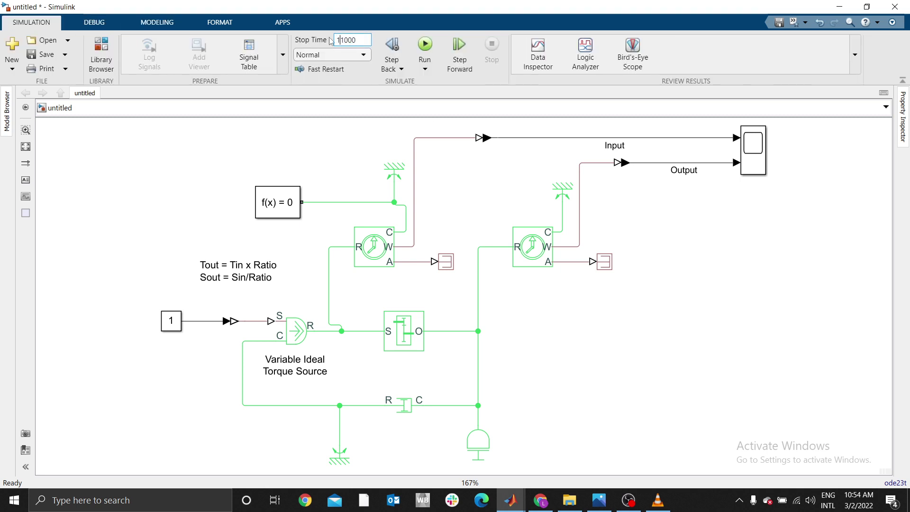
type("00")
double_click(345, 40)
left_click_drag(345, 41, 328, 43)
type("1")
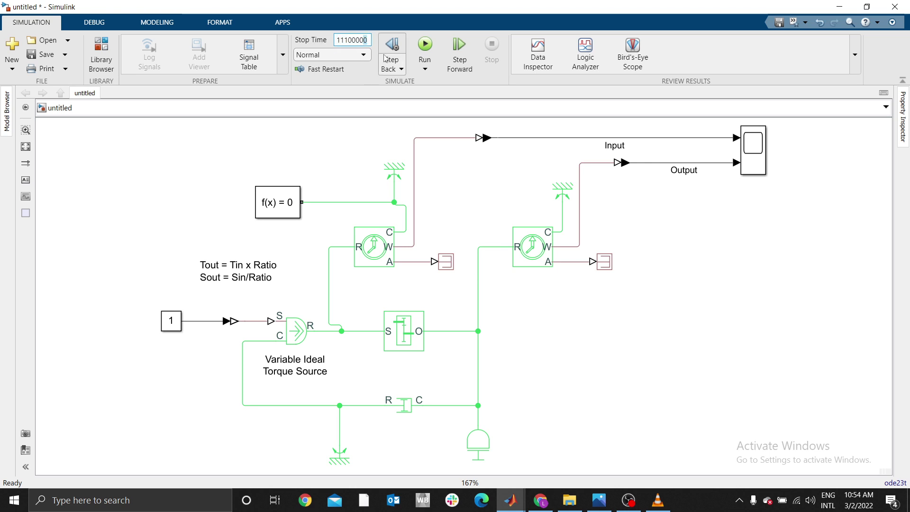
key("ctrl+a")
type("10")
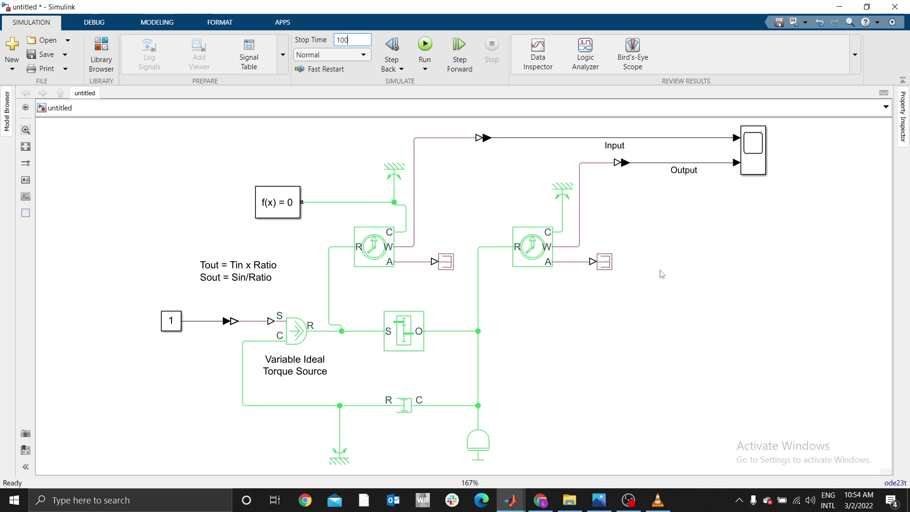
type("0")
key("Return")
left_click(423, 46)
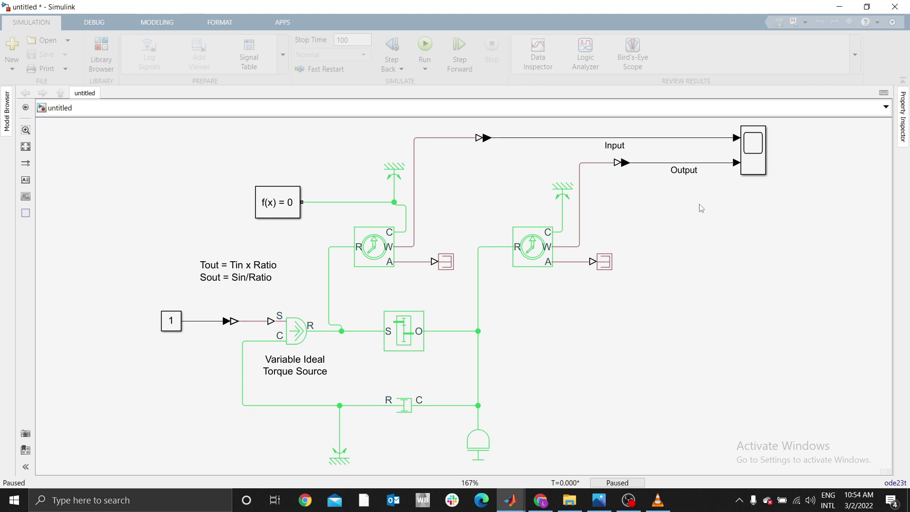
Resume the paused simulation until it finishes and check the input and output speed curves in the Scope
left_click(753, 149)
double_click(753, 149)
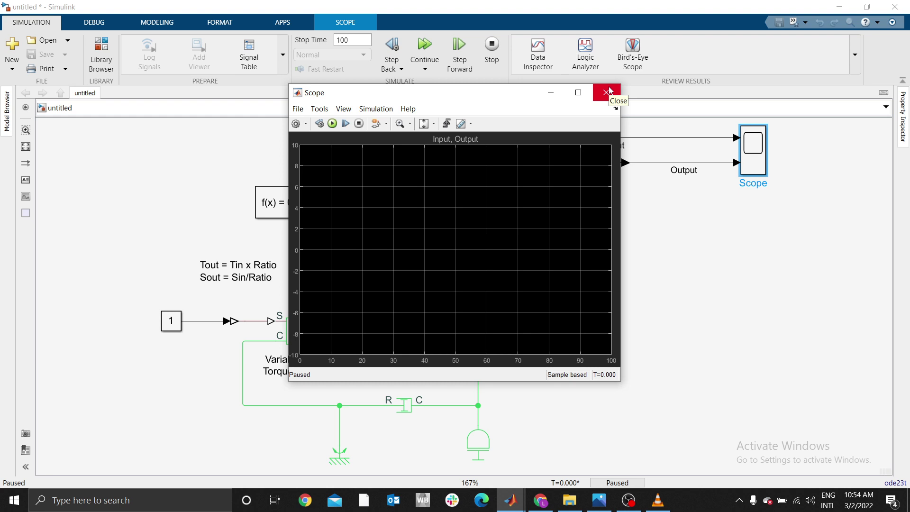
left_click(608, 92)
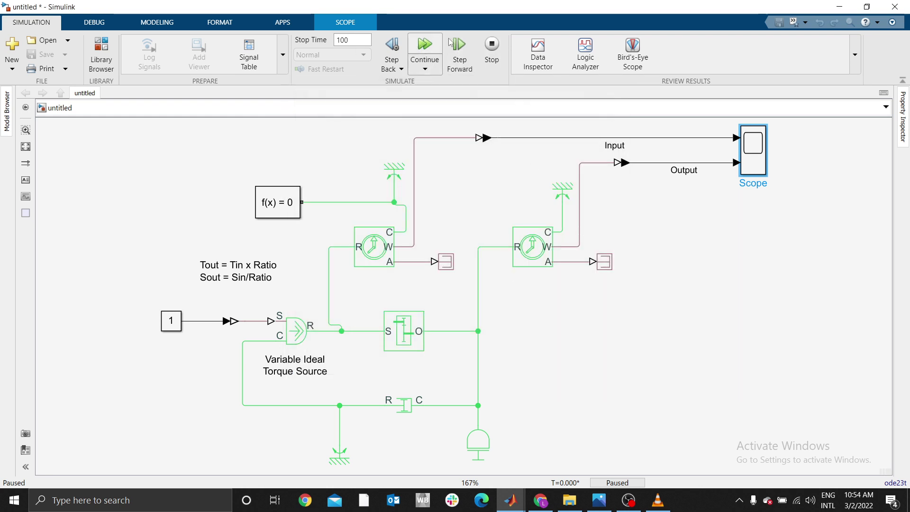
left_click(425, 50)
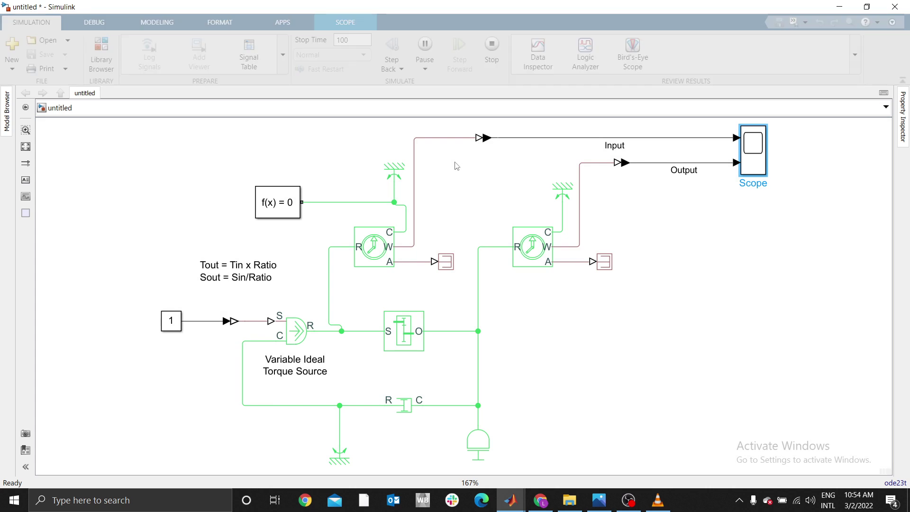
double_click(752, 142)
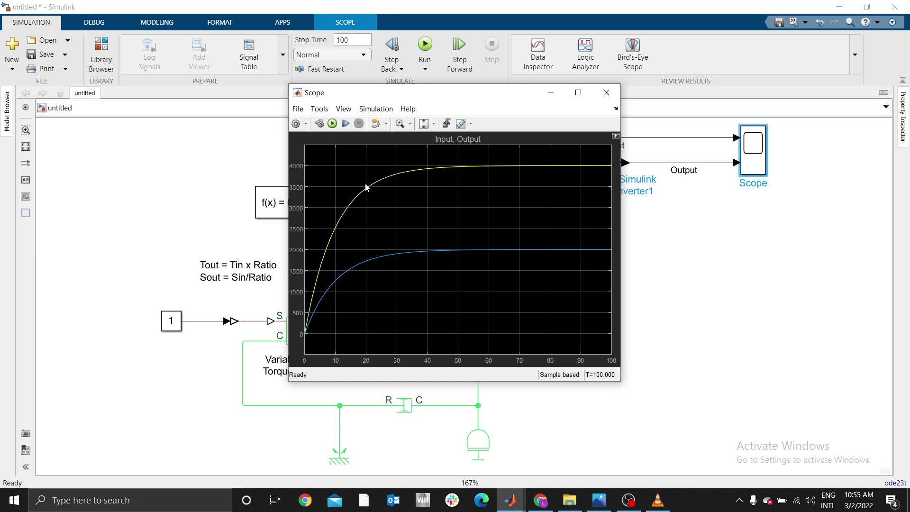
left_click(606, 92)
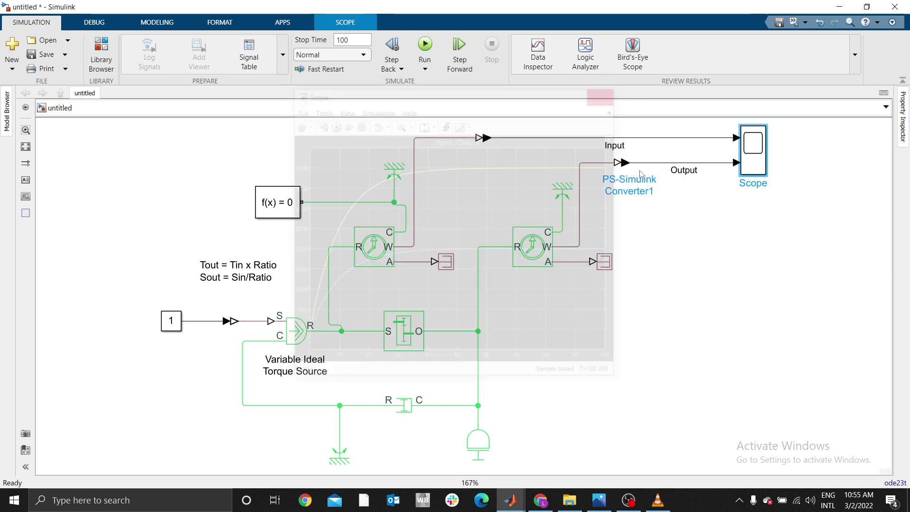
Change the Scope's layout to two stacked displays so Input and Output are plotted separately, and close the Scope after checking it
double_click(752, 143)
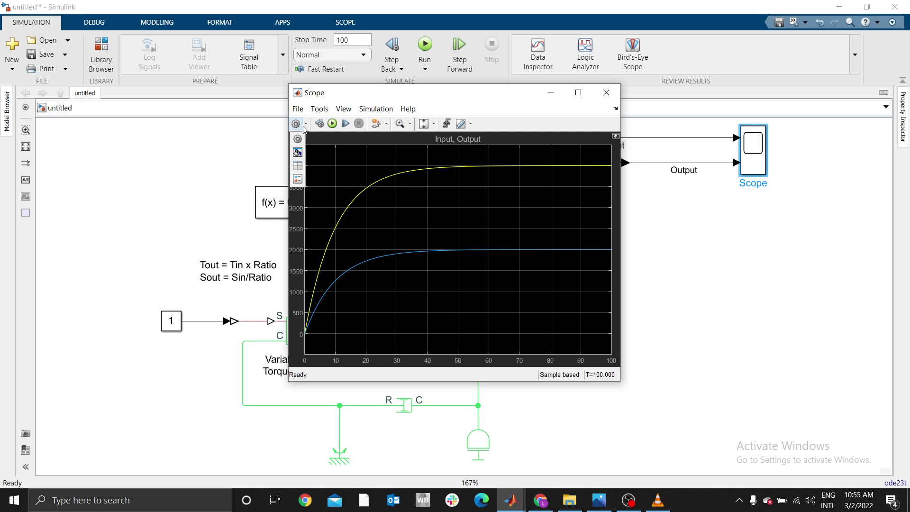
left_click(300, 140)
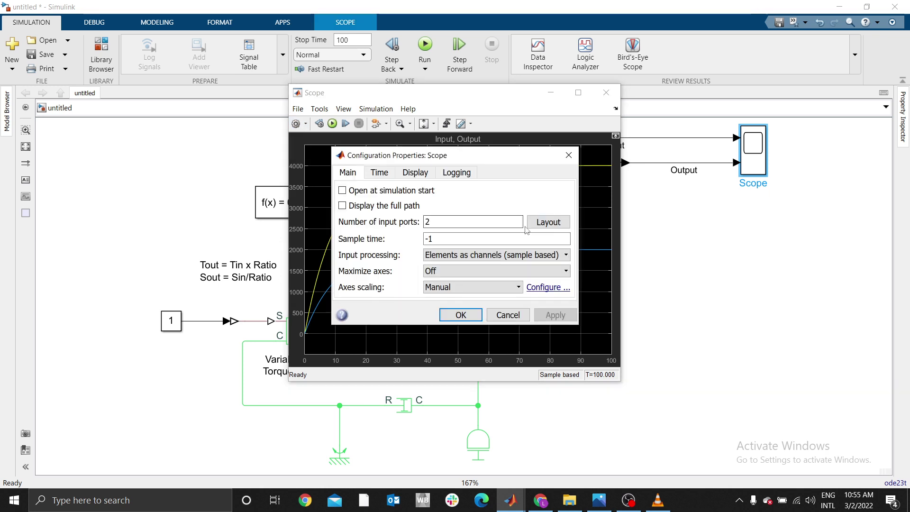
left_click(549, 222)
left_click(592, 248)
left_click(458, 316)
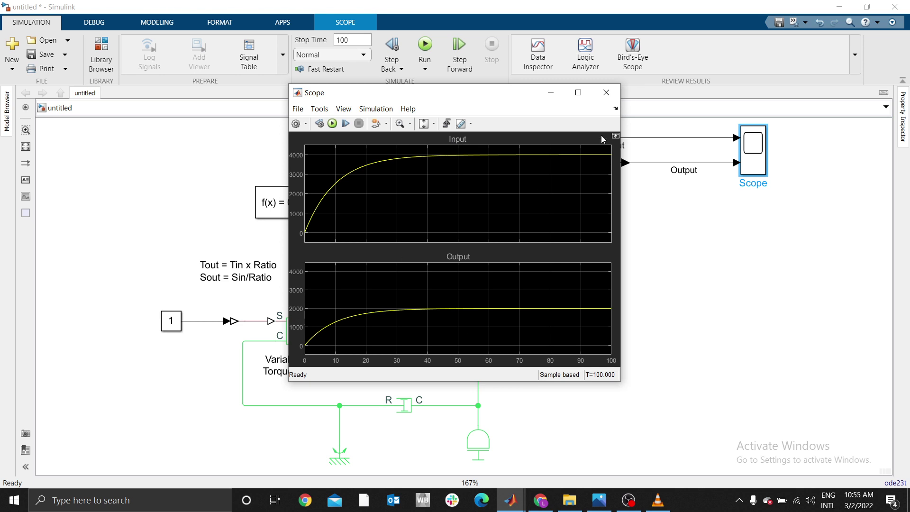
left_click(606, 93)
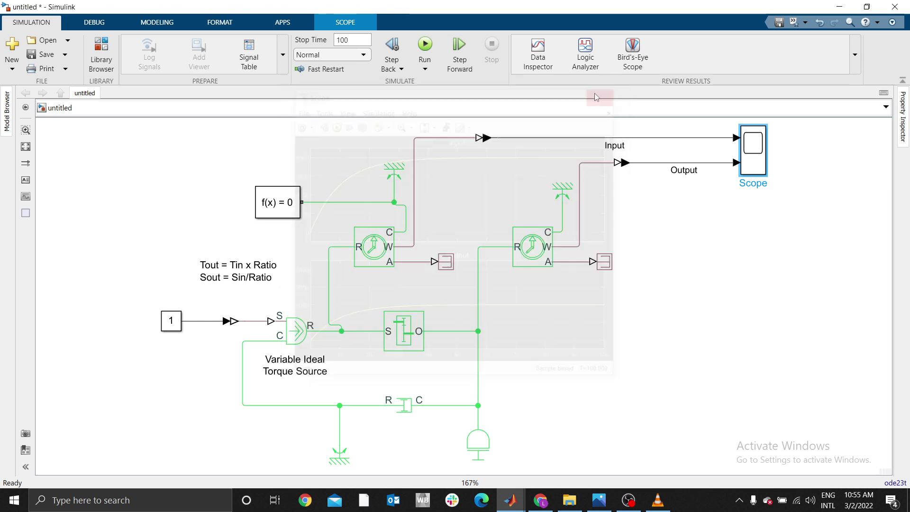
Set the Gear Box block's gear ratio to 0.5 and accept the change
left_click(402, 325)
double_click(402, 326)
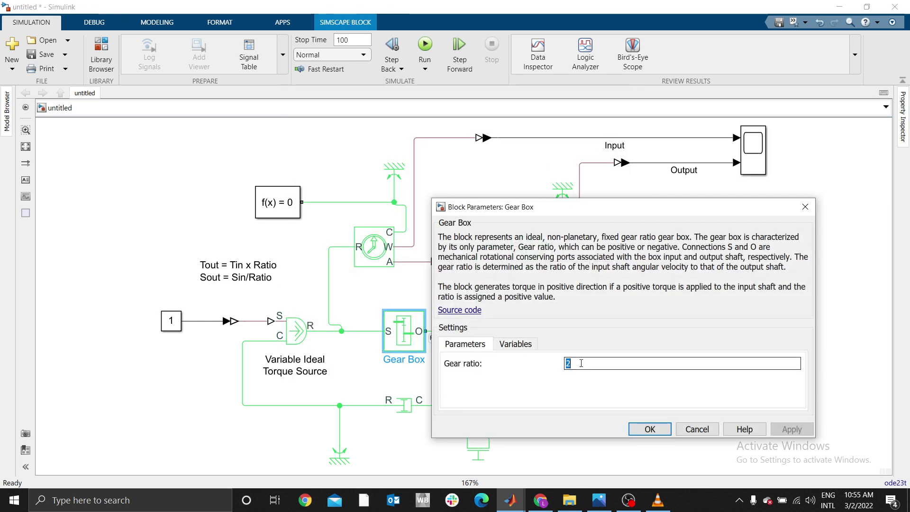
type("0.")
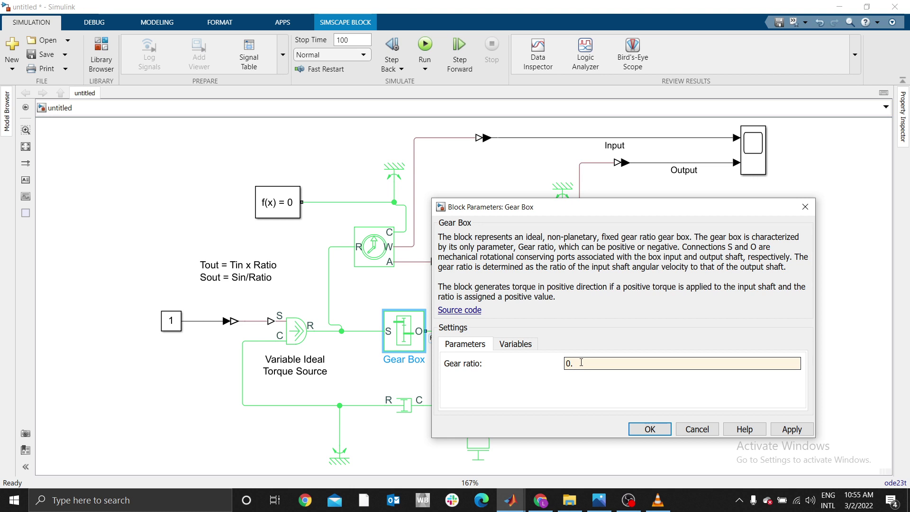
type("5")
left_click(650, 429)
left_click(607, 304)
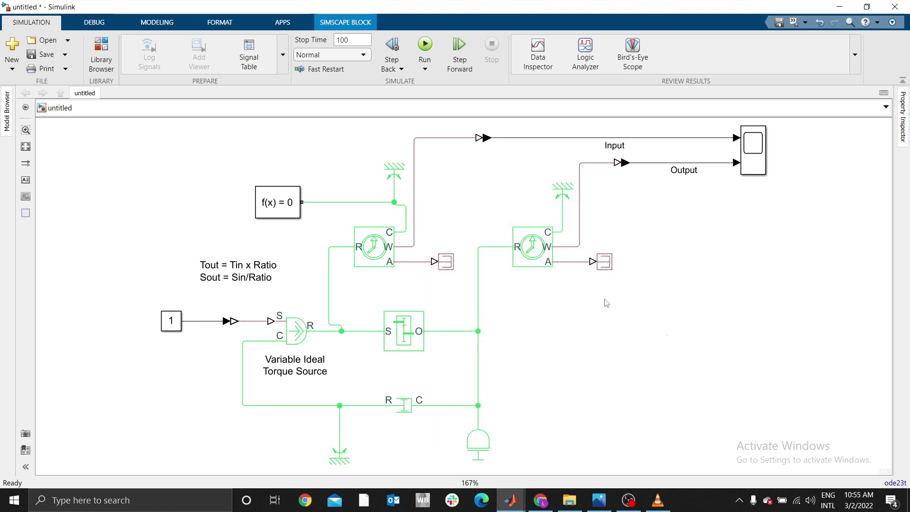
Rerun the simulation with the new gear ratio and compare the Input and Output speed curves in the Scope
left_click(425, 45)
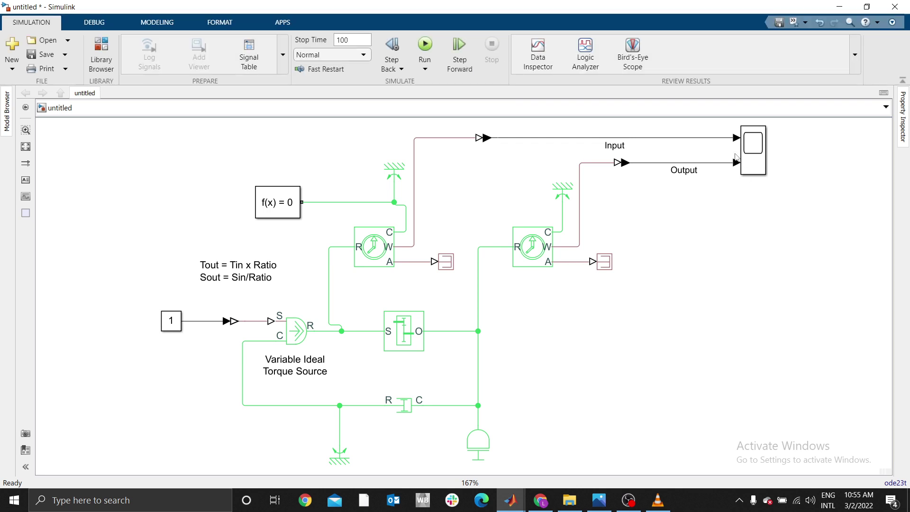
double_click(750, 147)
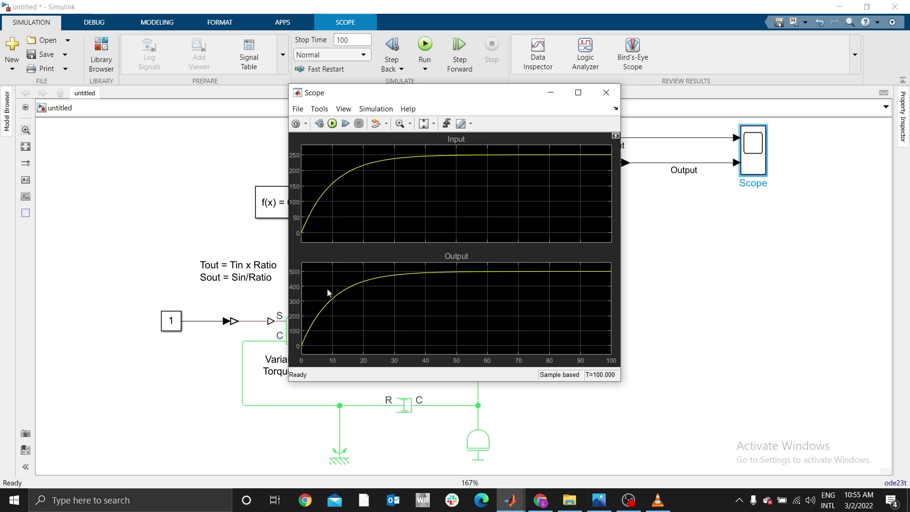
left_click(606, 92)
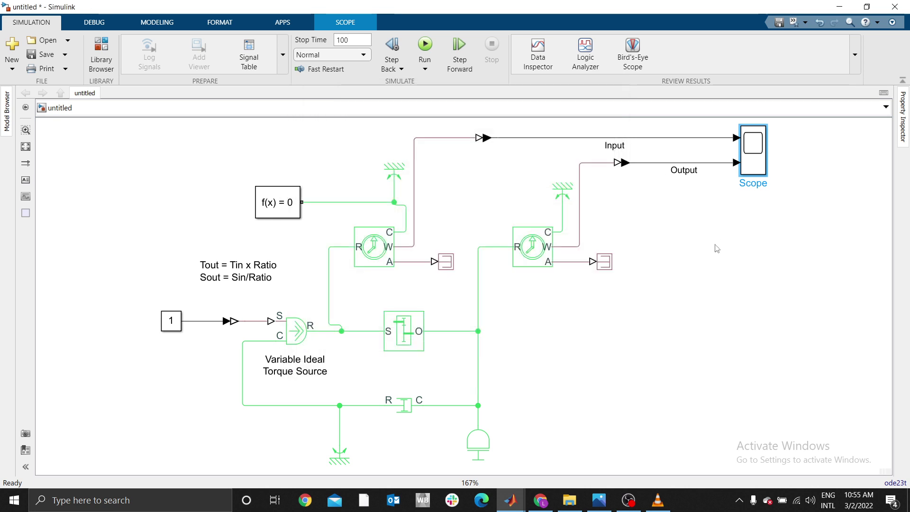